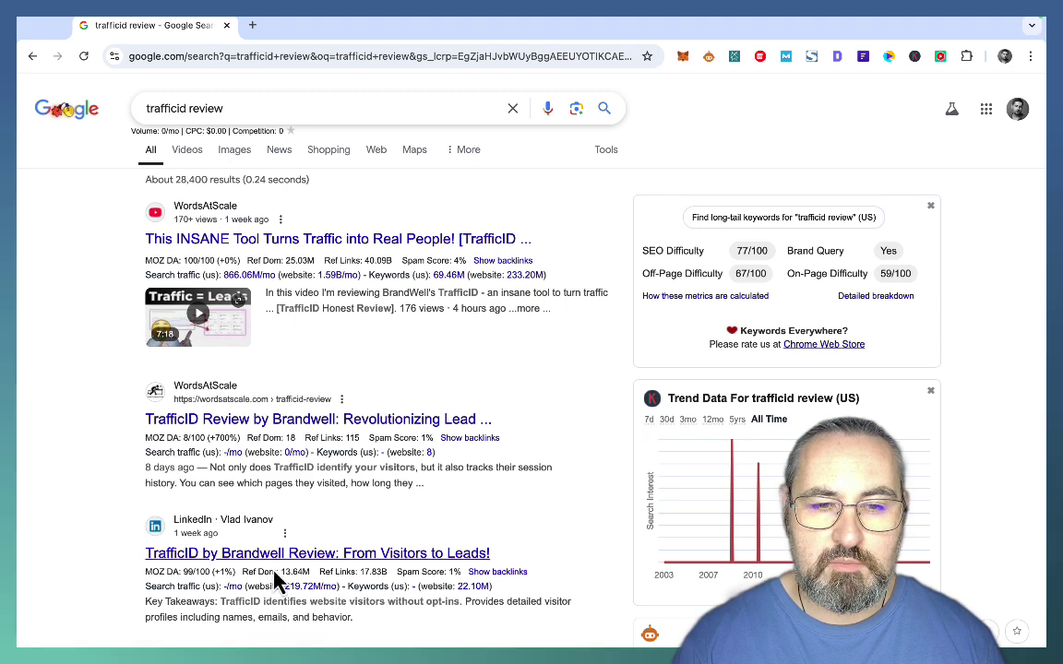
Step: Switch from Chrome's 'trafficid review' Google results to the BrandWell TrafficID page in Opera
mouse_move(290, 570)
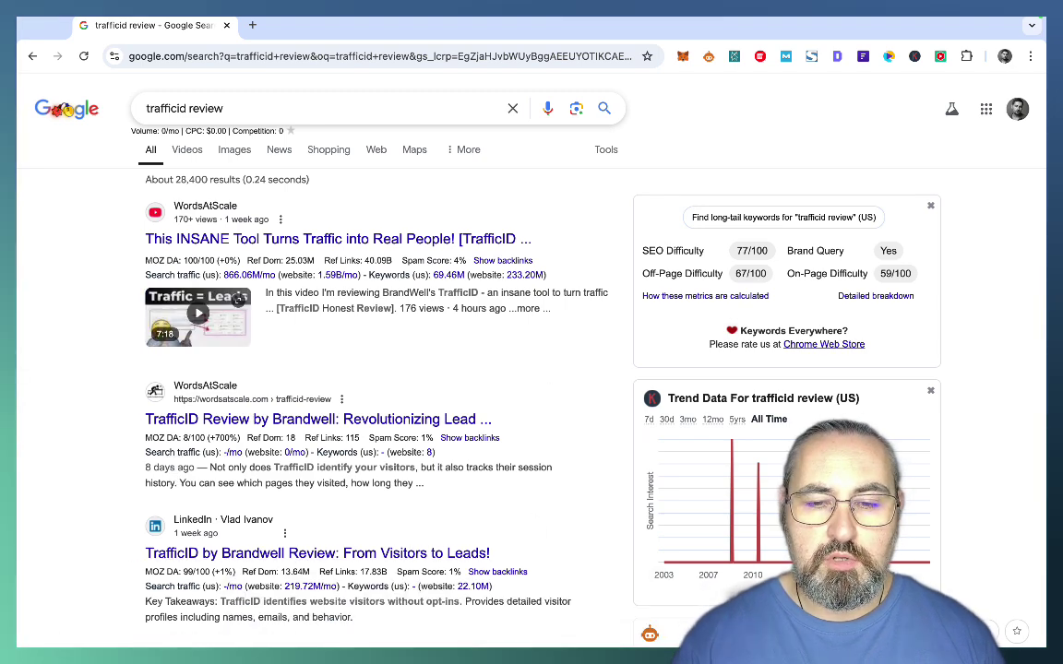
mouse_move(452, 644)
left_click(455, 618)
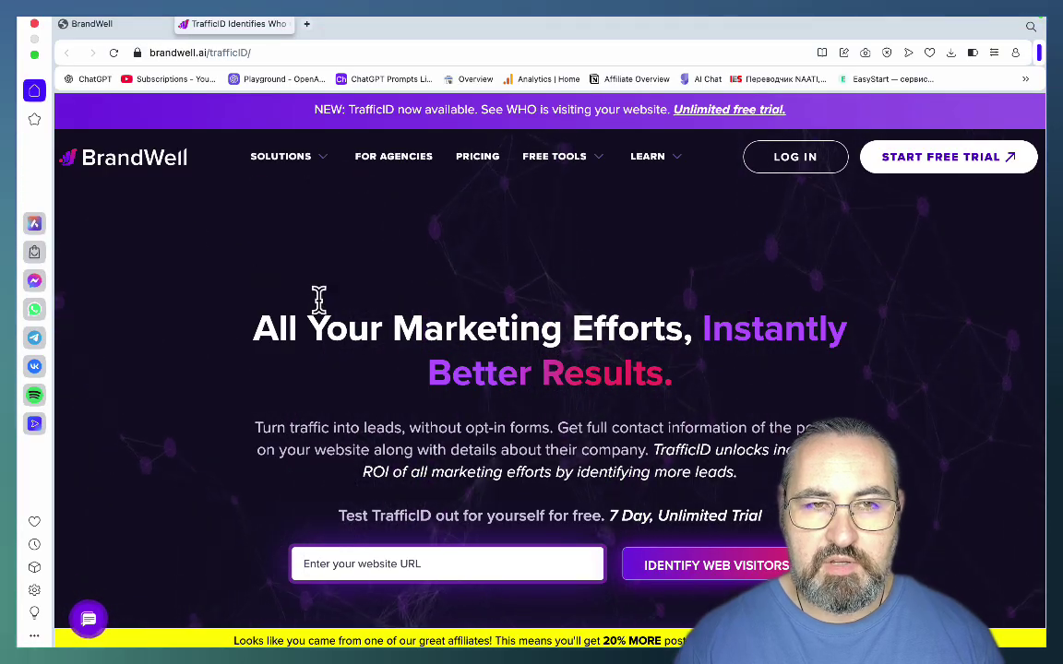
Step: Bring up the BrandWell affiliates dashboard tab showing 132 clicks
left_click(130, 26)
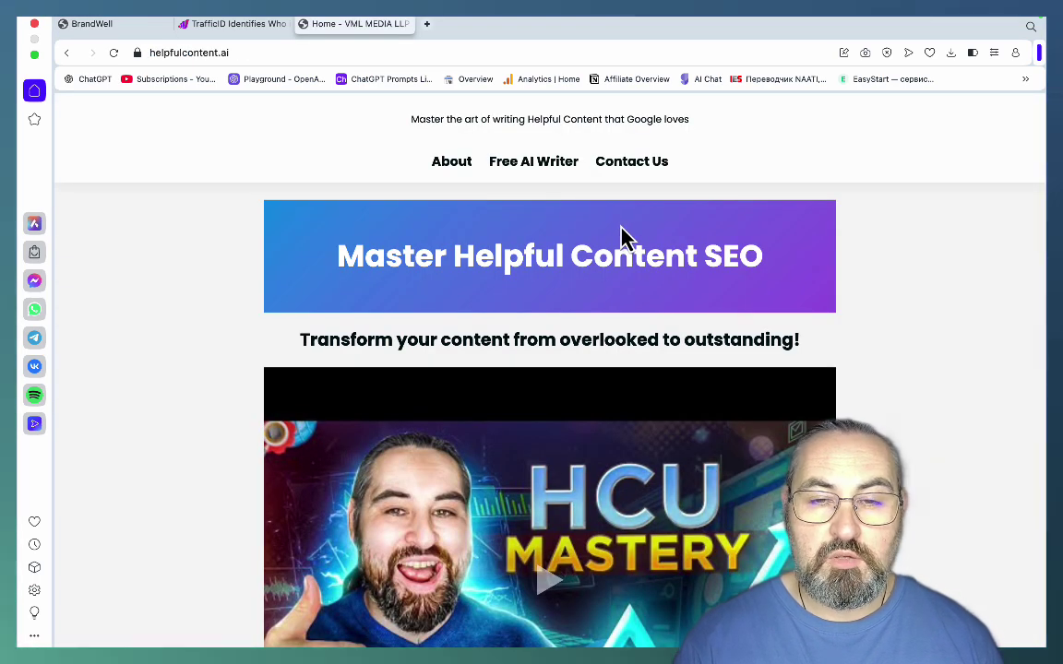
Step: Open the Free AI Writer page and scroll down to its OpenRouter API key form
left_click(521, 173)
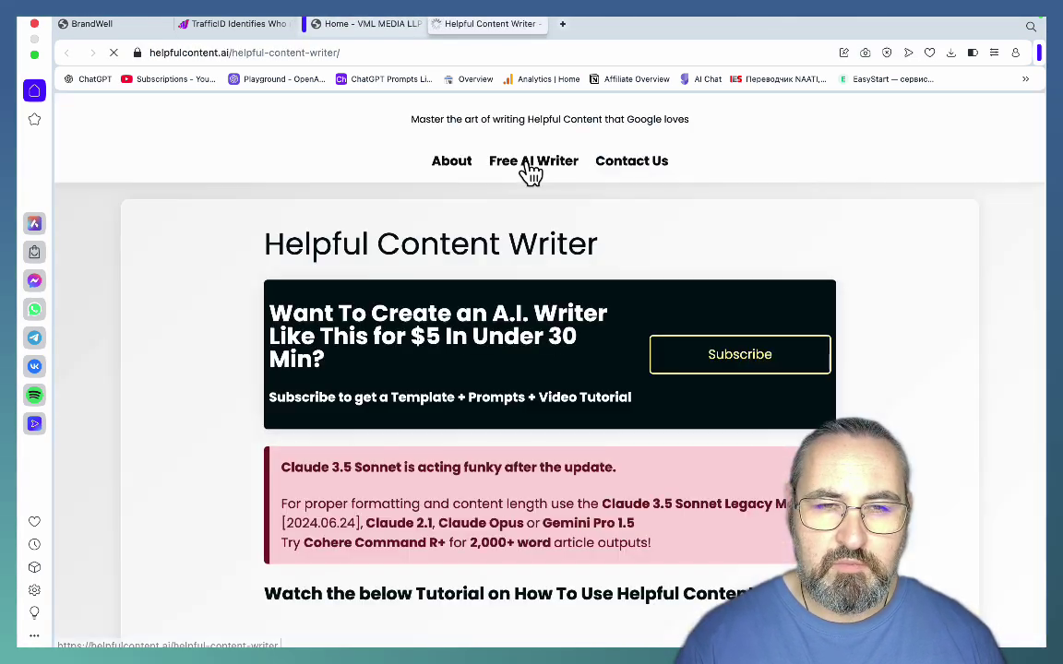
scroll(705, 316, "down", 15)
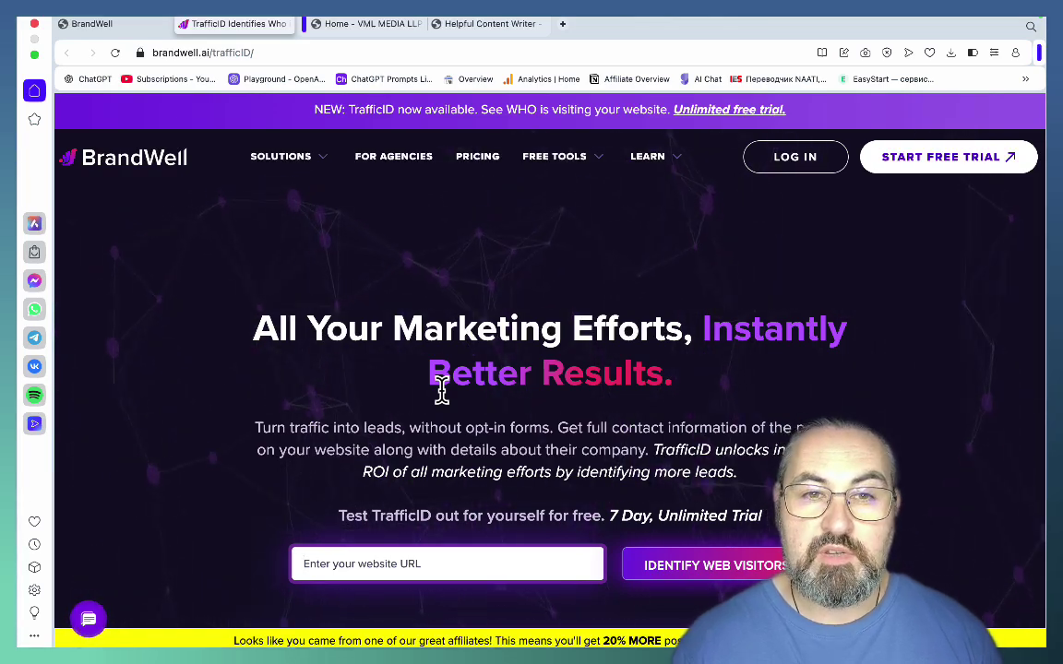
Step: Look over the Google results for 'trafficid review', then return to the helpfulcontent.ai form
mouse_move(612, 620)
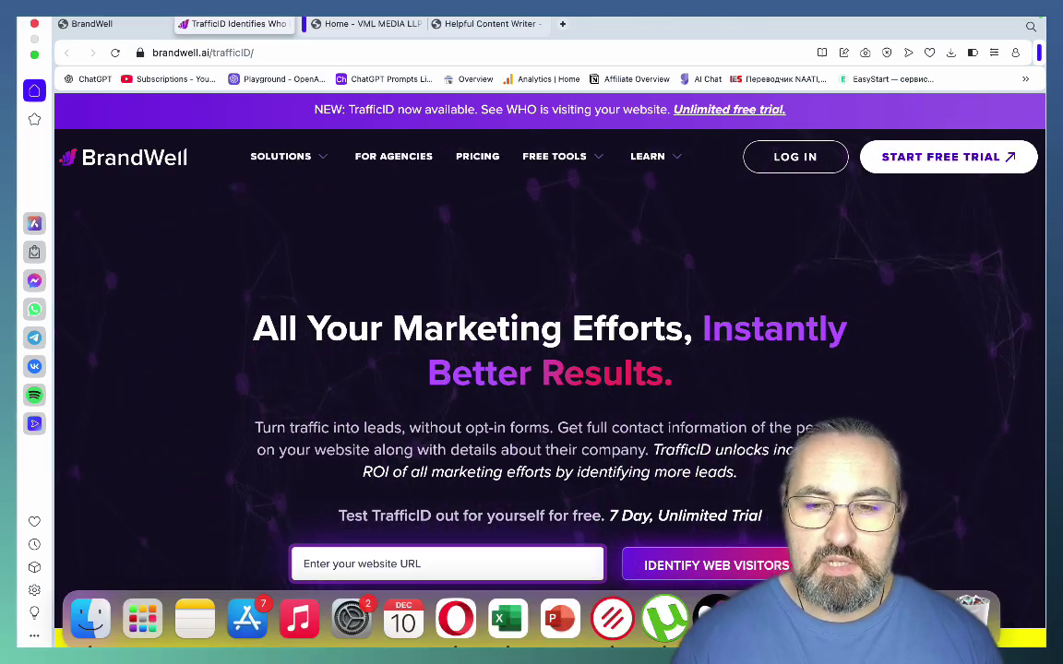
left_click(715, 618)
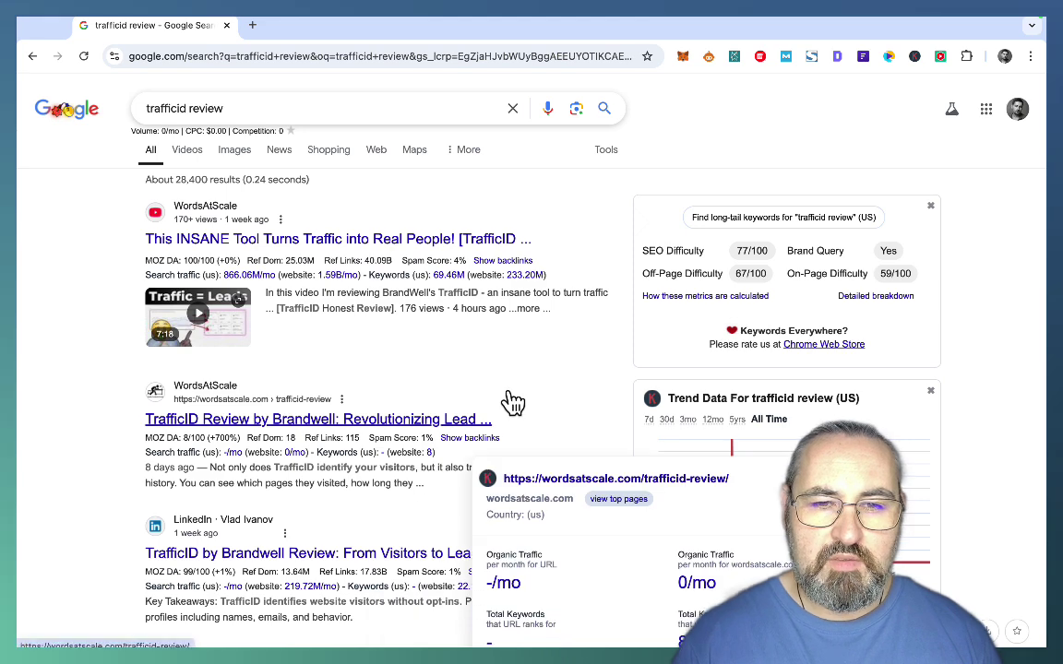
mouse_move(467, 278)
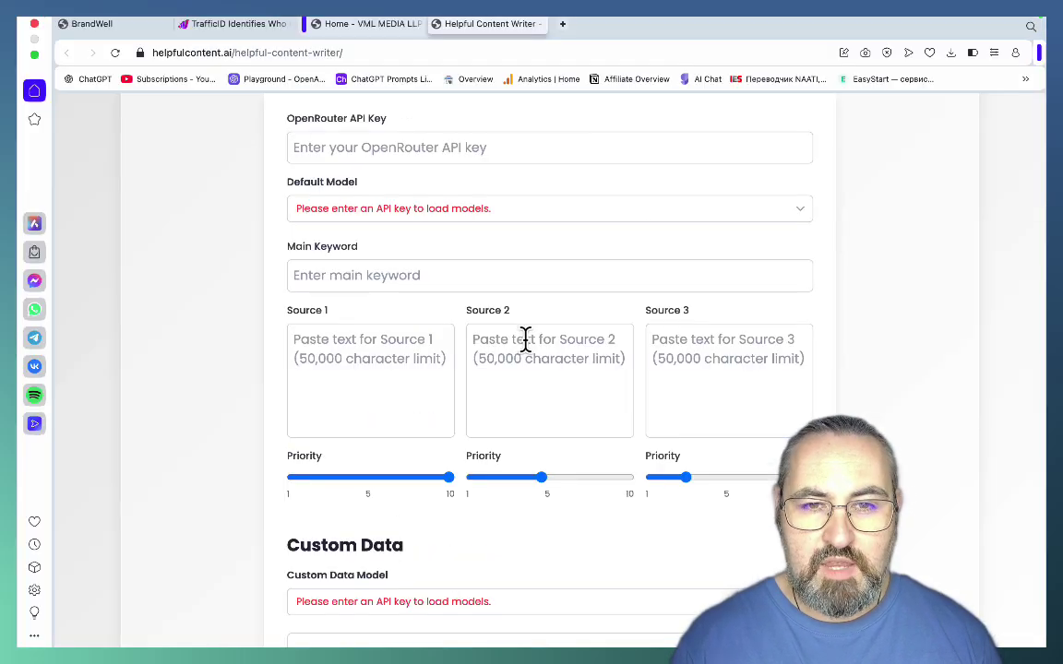
Step: Paste the OpenRouter API key and choose Claude 3 Opus as the default model
scroll(527, 339, "up", 10)
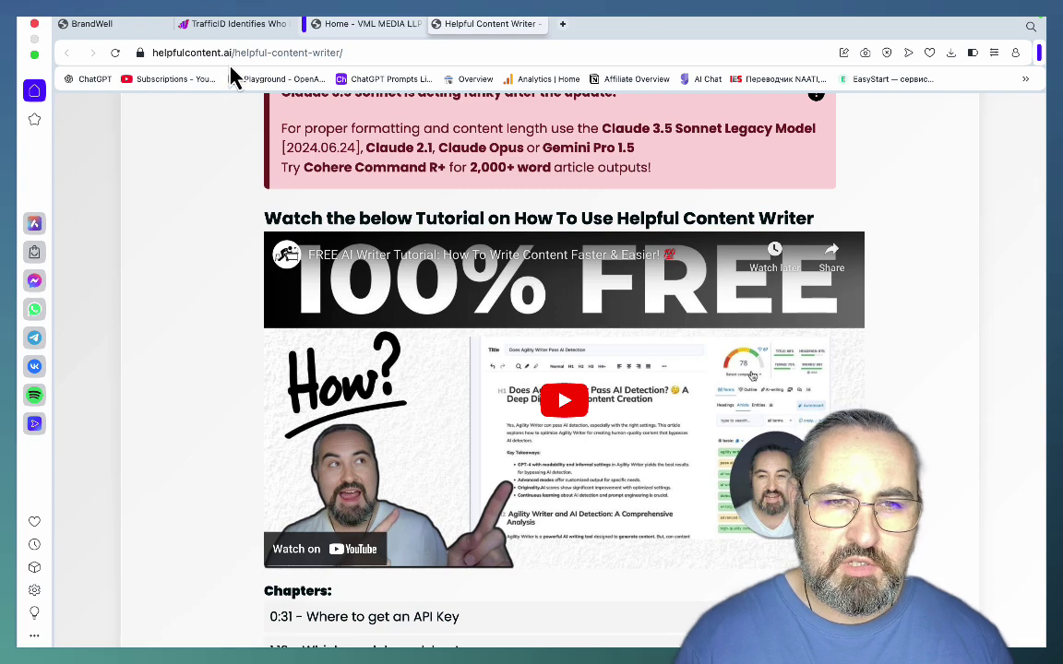
scroll(590, 214, "down", 10)
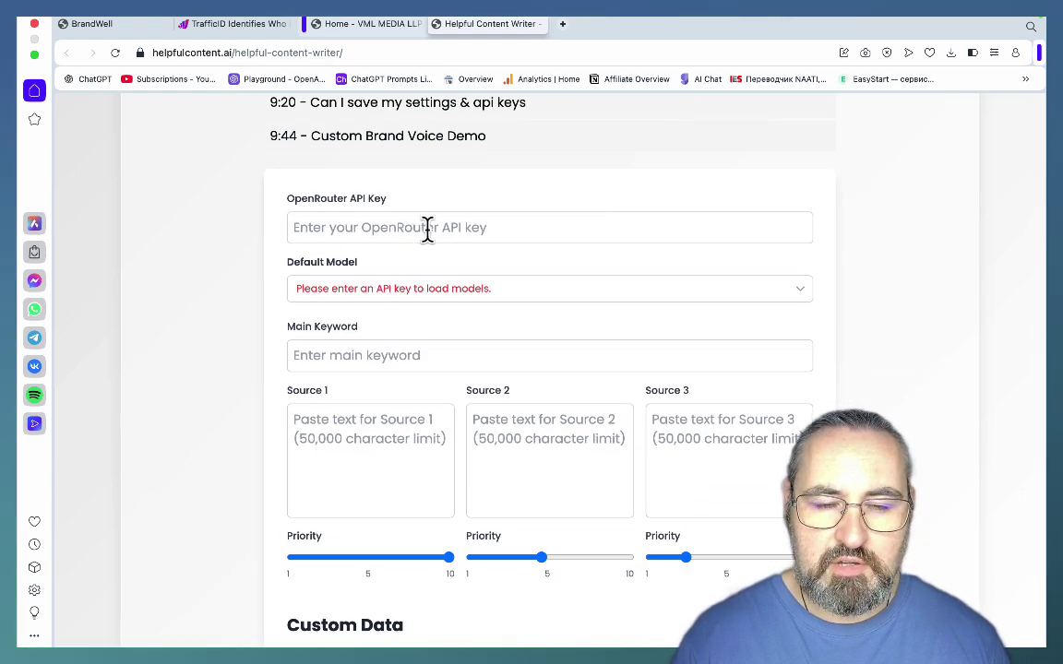
left_click(354, 238)
key("ctrl+v")
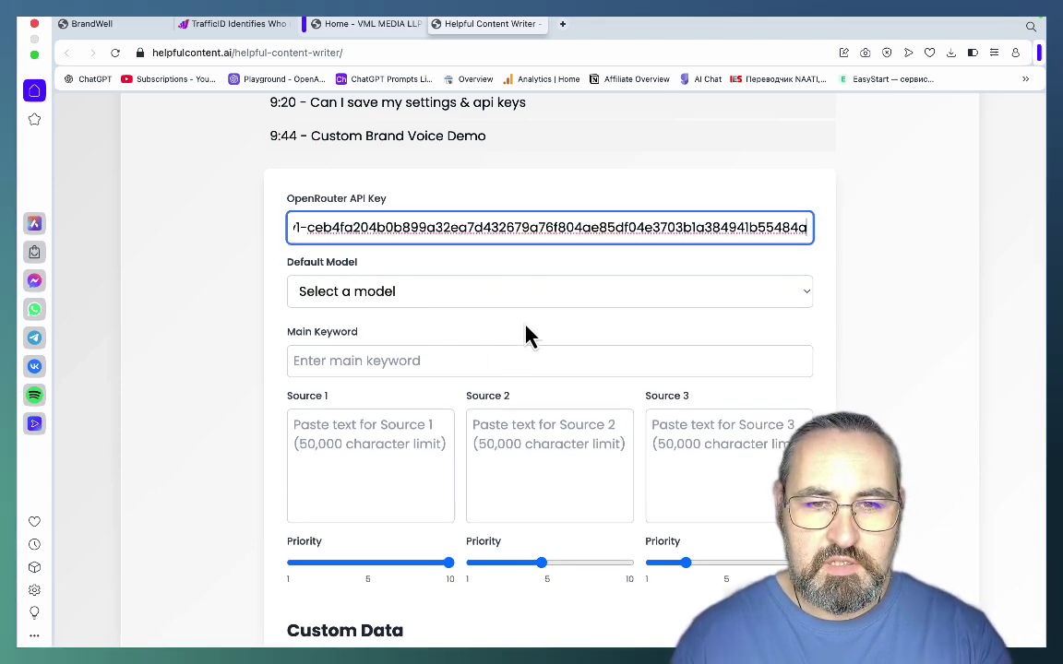
left_click(527, 291)
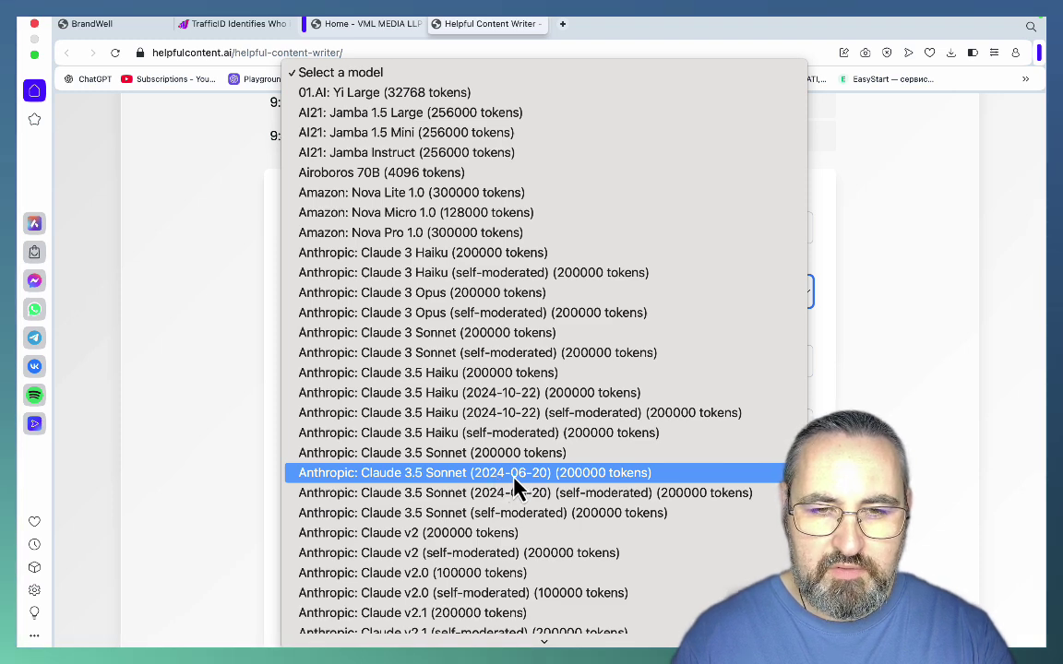
left_click(413, 293)
Step: Enter 'trafficid review' as the main keyword and go back to the Google results
left_click(344, 360)
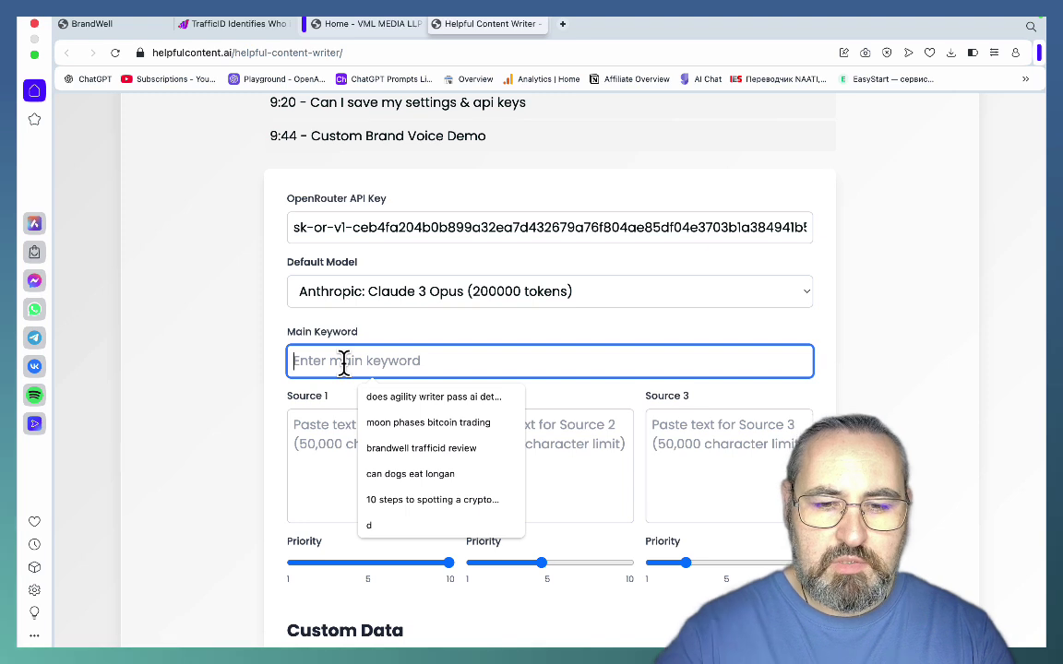
type("tr")
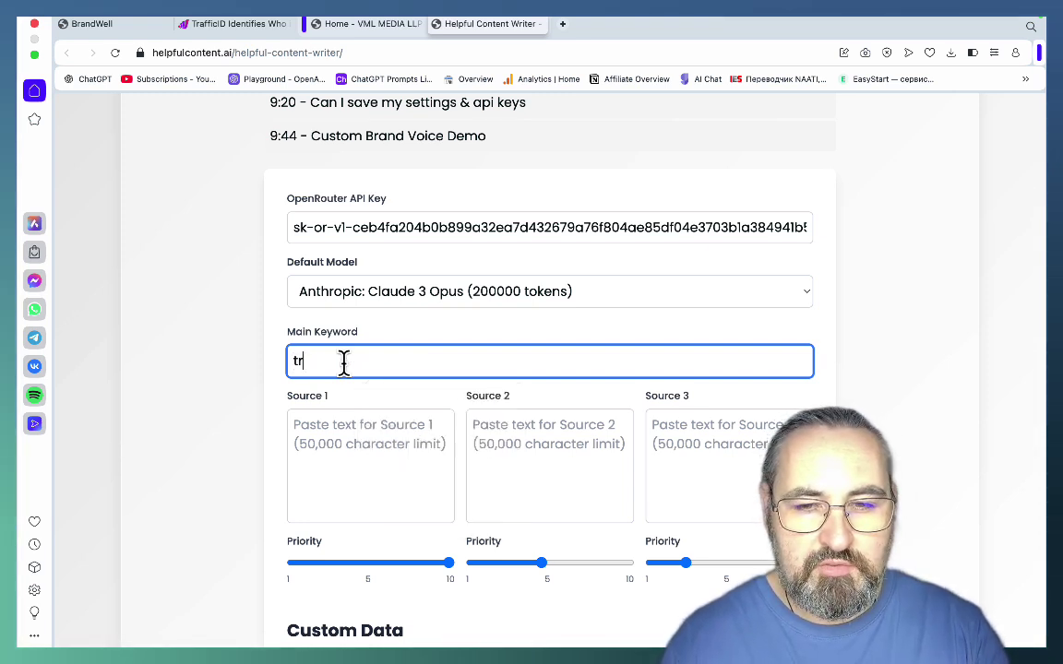
type("a")
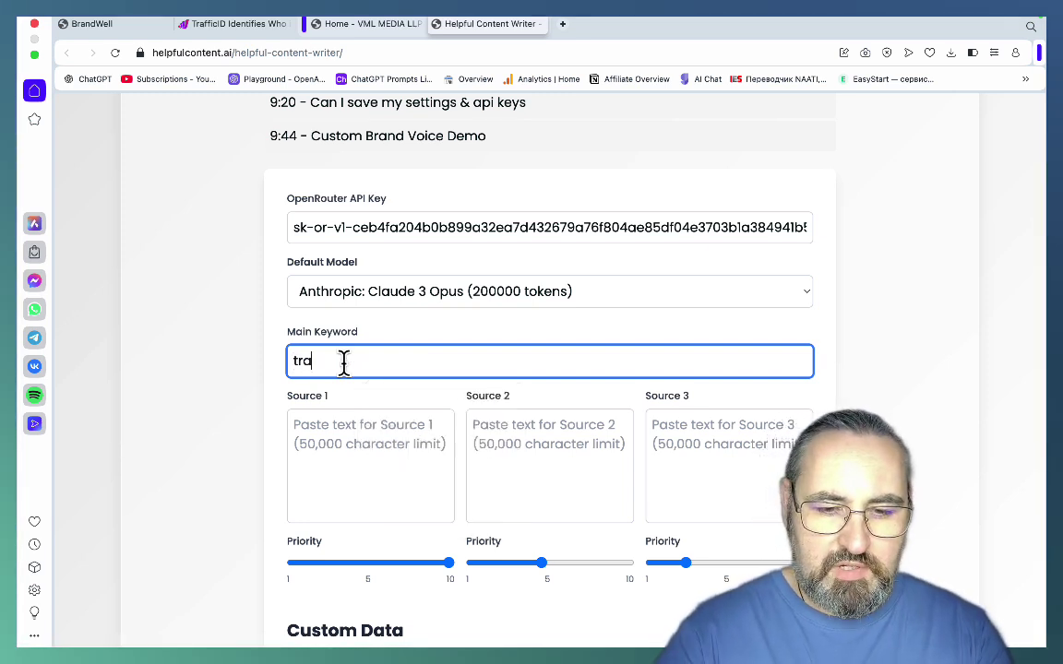
type("fficid")
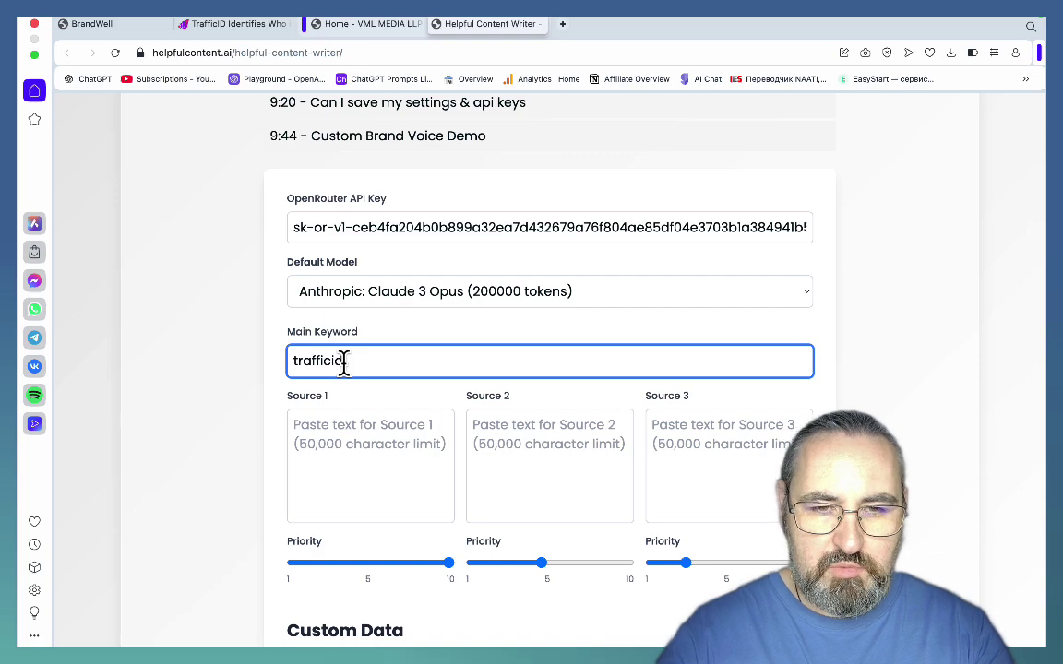
type(" review")
mouse_move(443, 645)
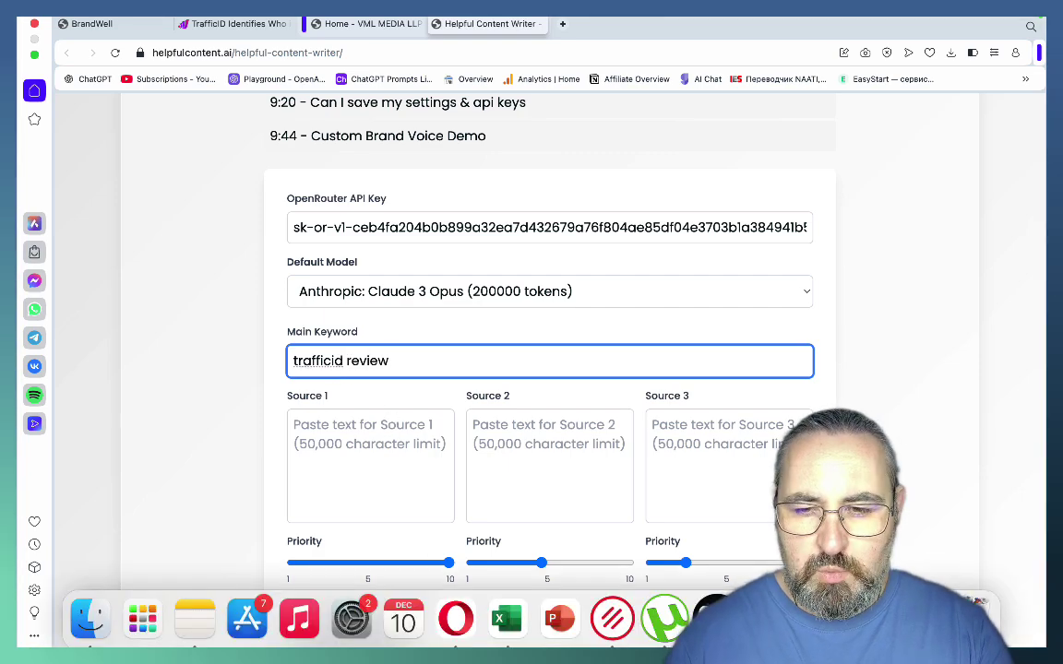
key("ctrl+Right")
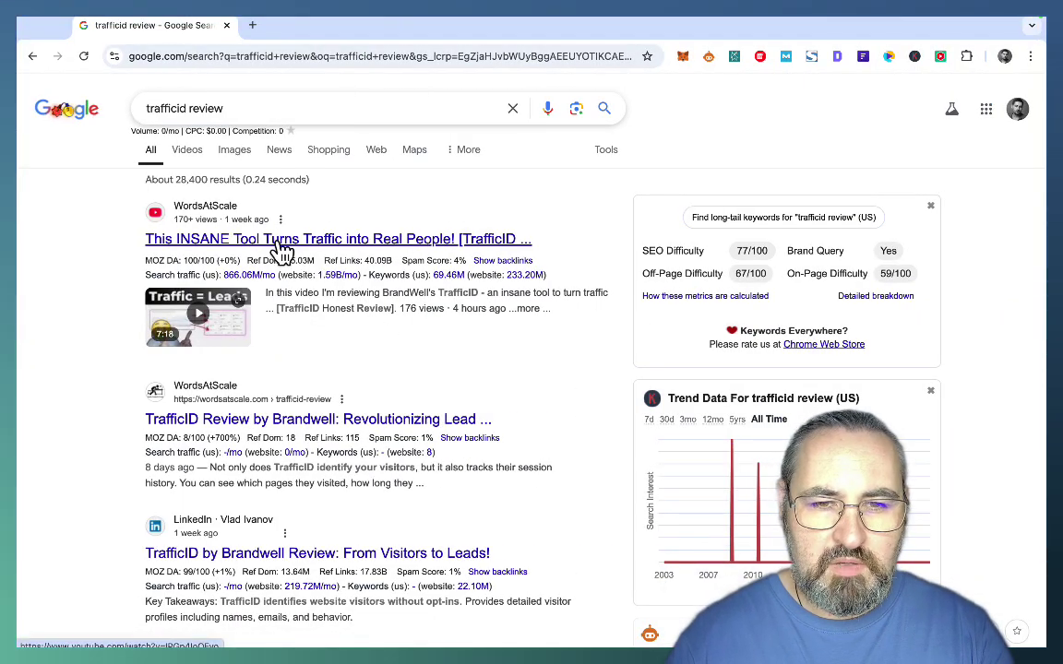
Step: Select the full transcript of the TrafficID Honest Review YouTube video and return to the form
left_click(282, 239)
scroll(202, 453, "down", 1)
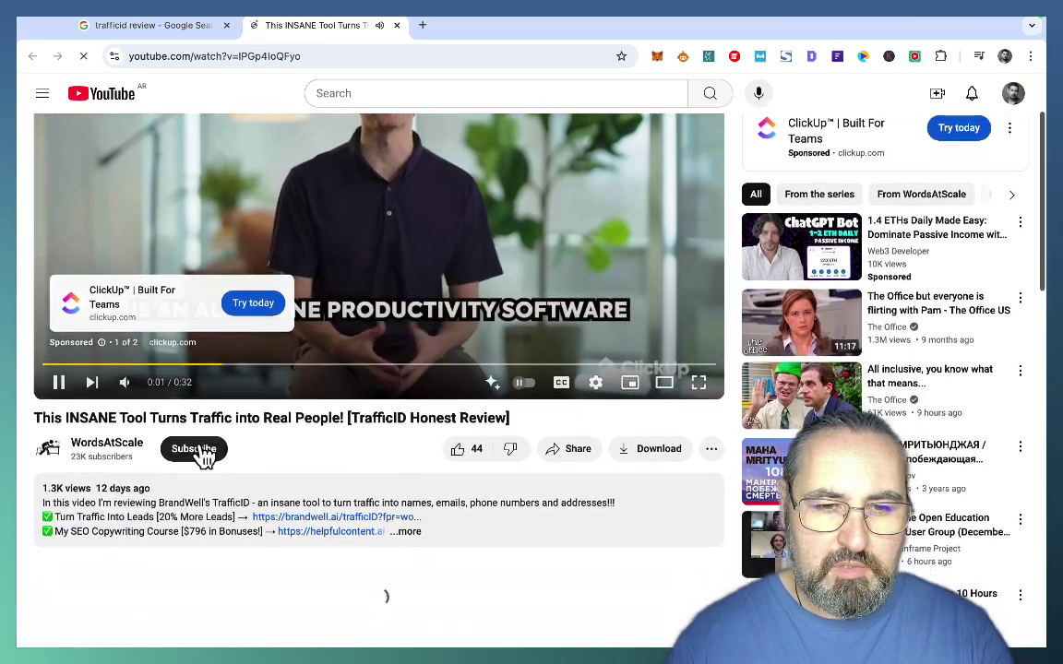
scroll(303, 478, "down", 1)
left_click(304, 478)
scroll(87, 493, "down", 5)
left_click(88, 494)
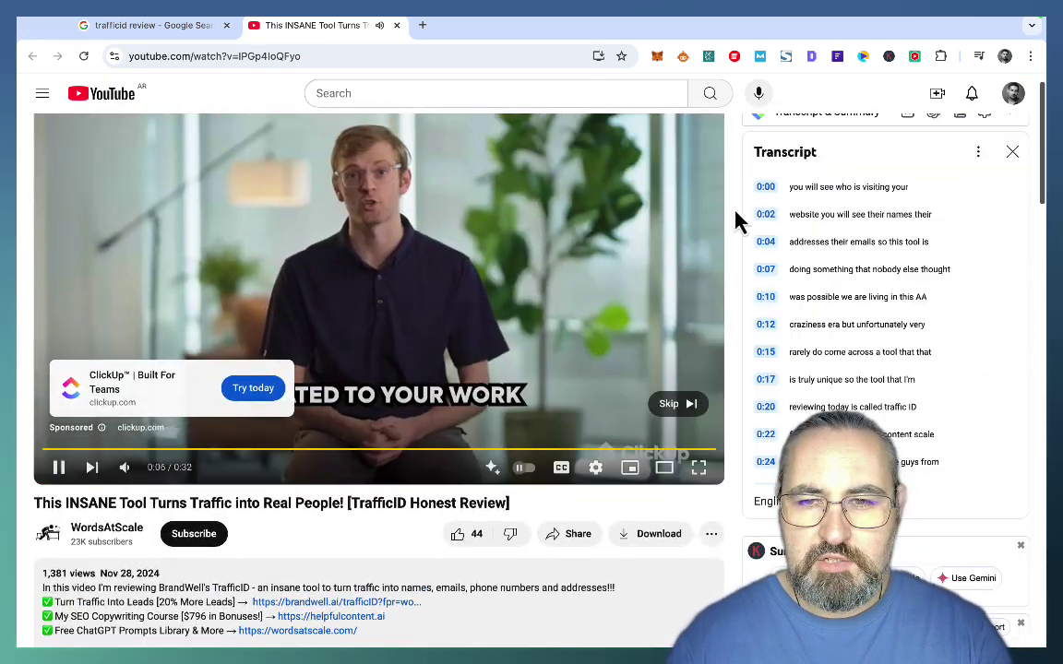
left_click_drag(755, 189, 830, 517)
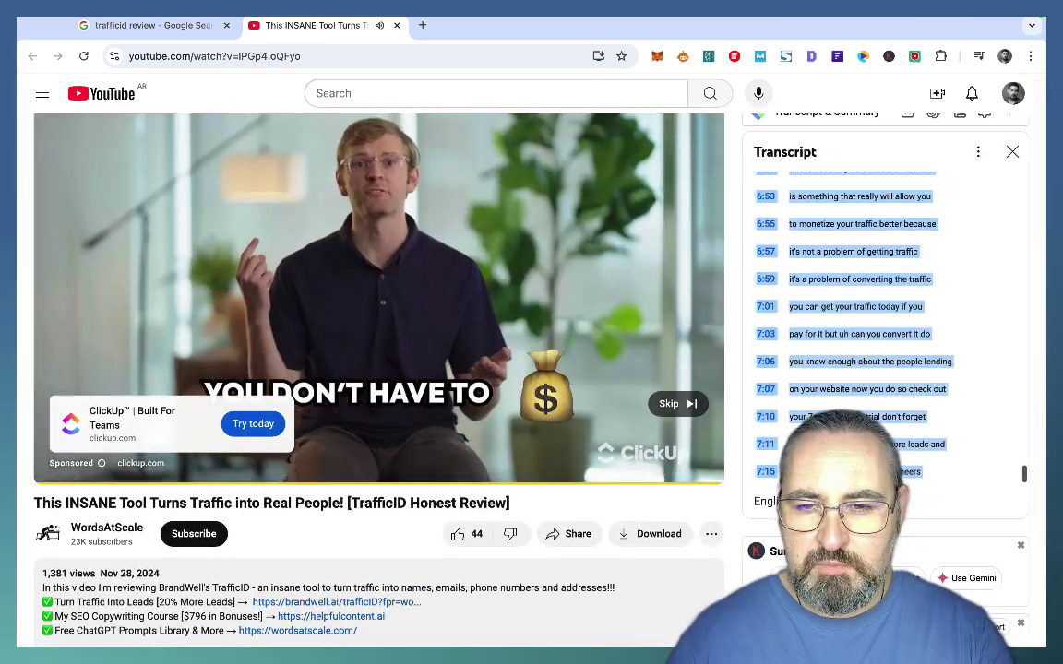
mouse_move(611, 646)
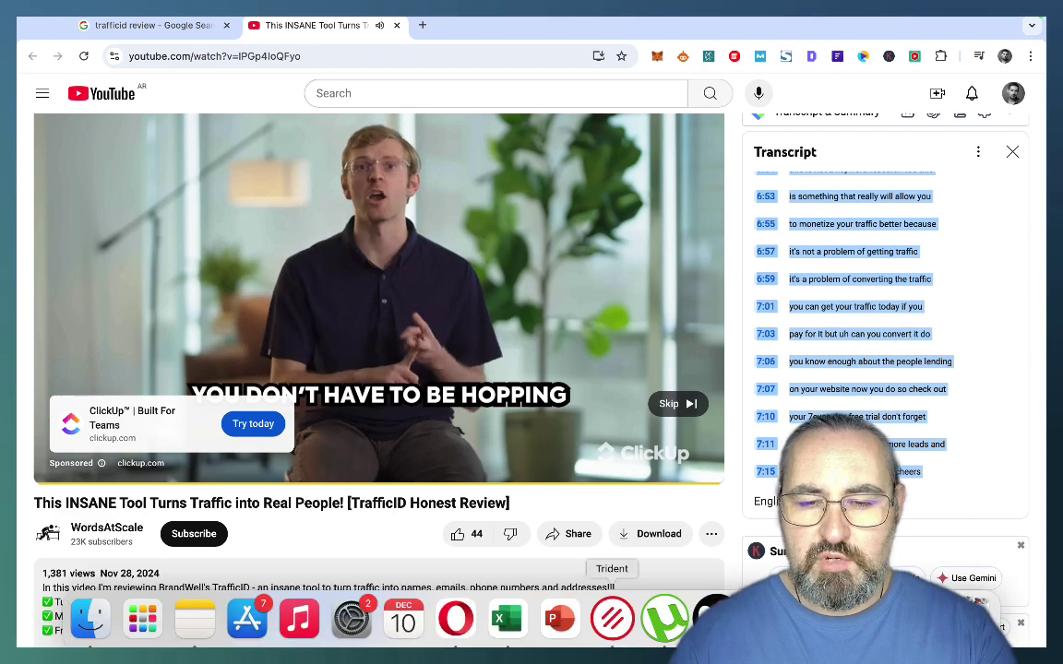
left_click(455, 618)
Step: Paste the TrafficID video transcript into the Source 1 box
left_click(375, 421)
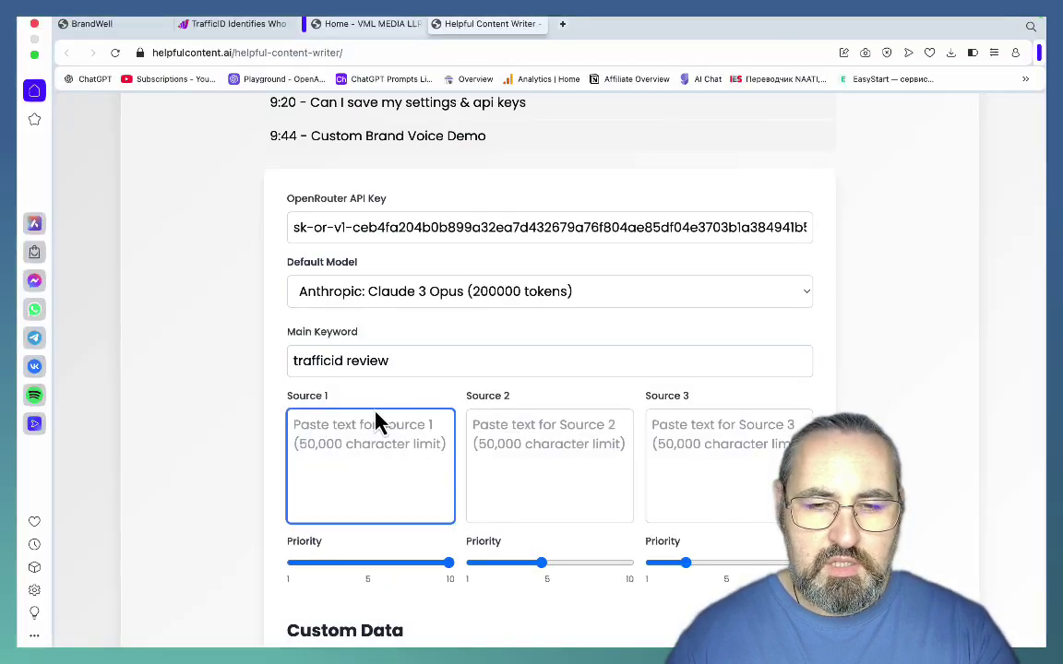
key("super+v")
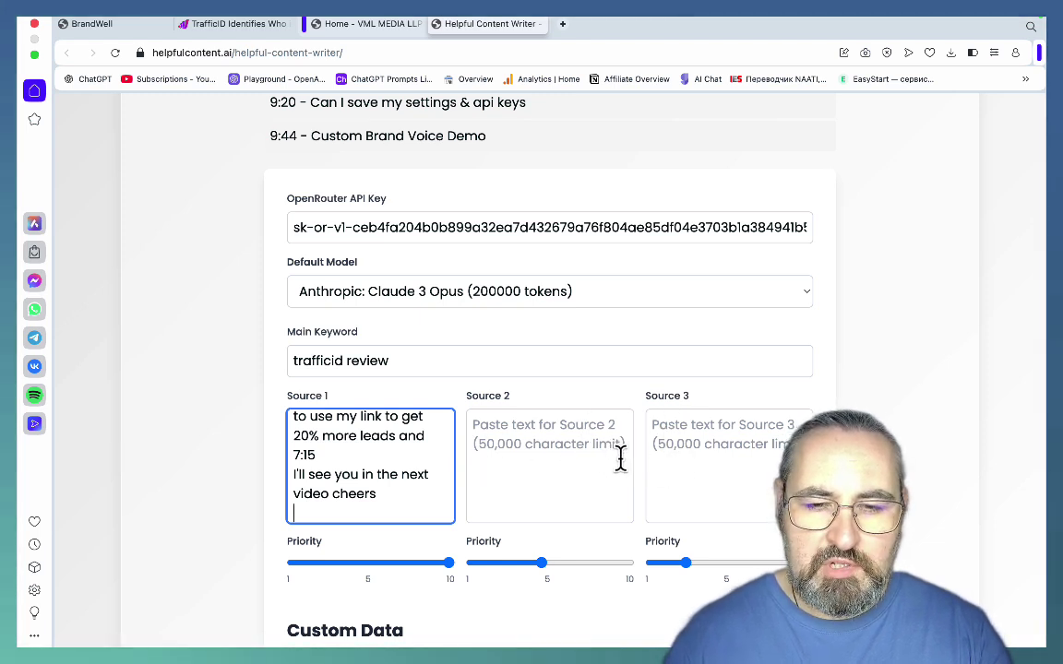
scroll(356, 548, "down", 1)
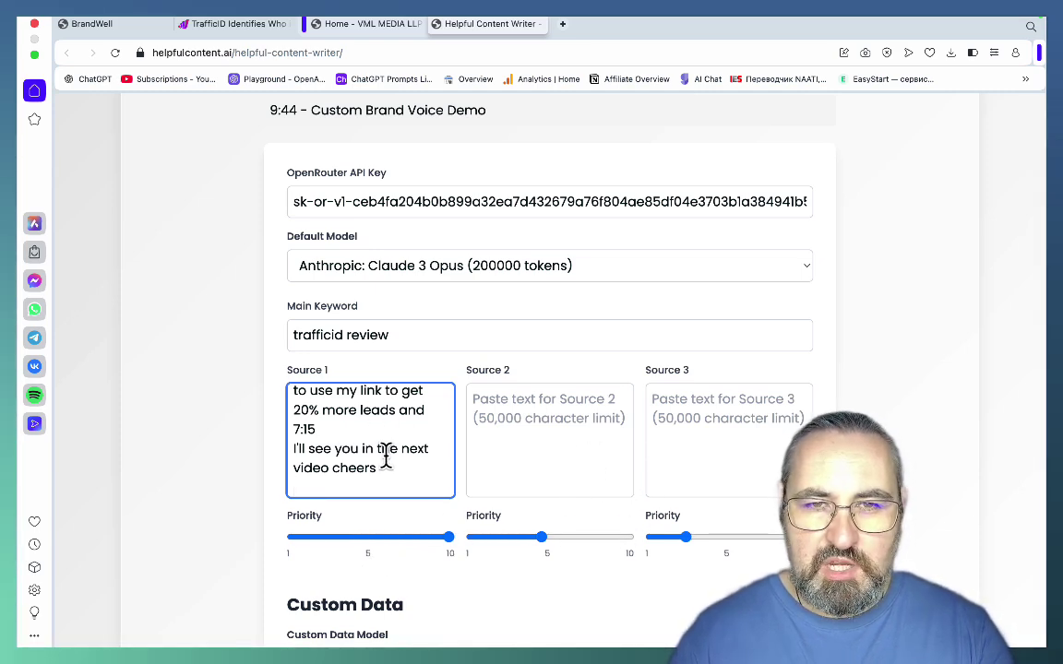
Step: On perplexity.ai, ask for the main facts about BrandWell's new TrafficID tool
left_click(563, 28)
type("perplexity.ai")
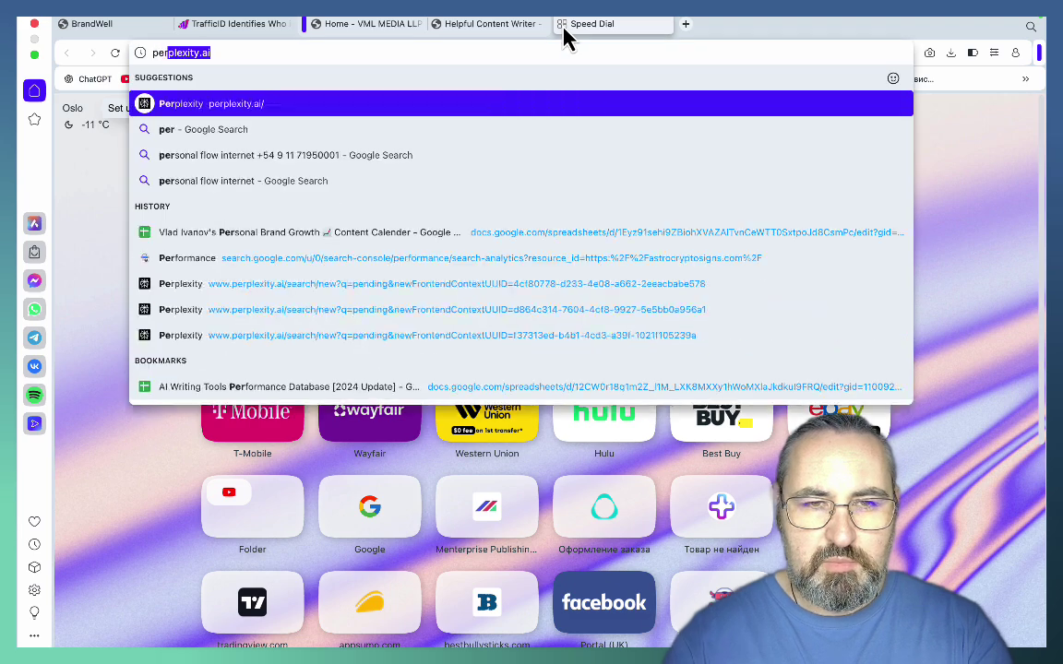
key("Return")
type("give me the")
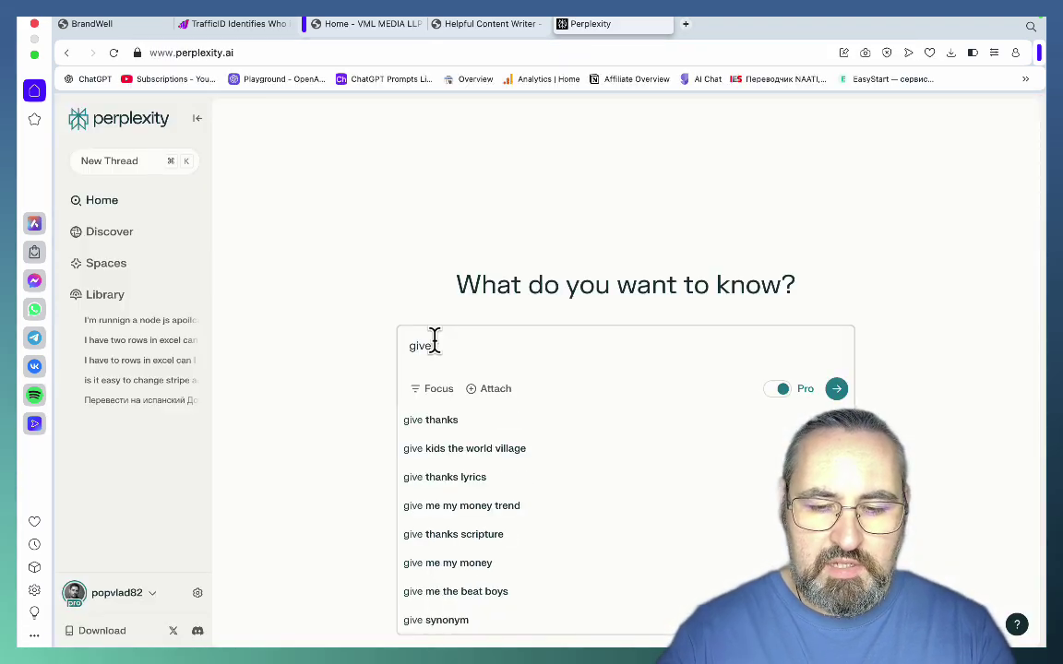
type(" main facts ")
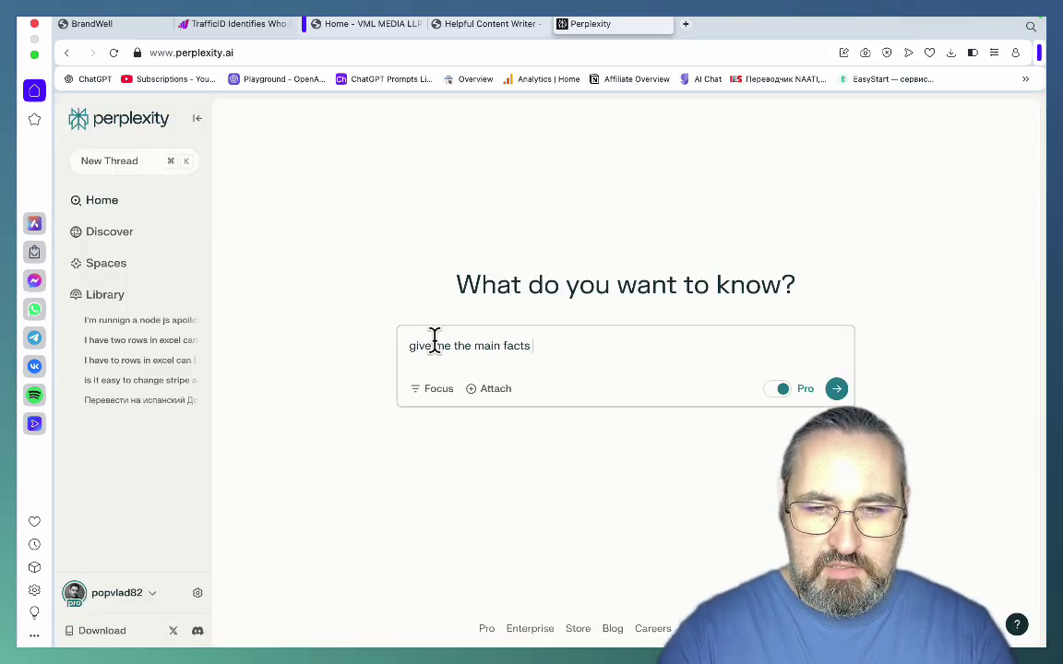
type("about the new ")
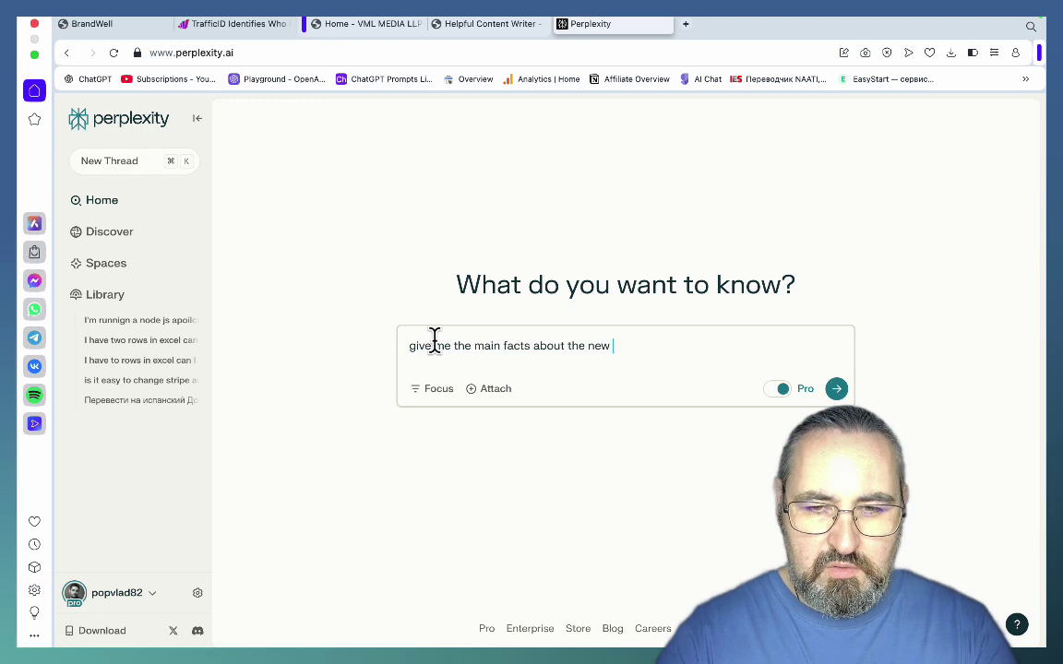
type("trafficid tool ")
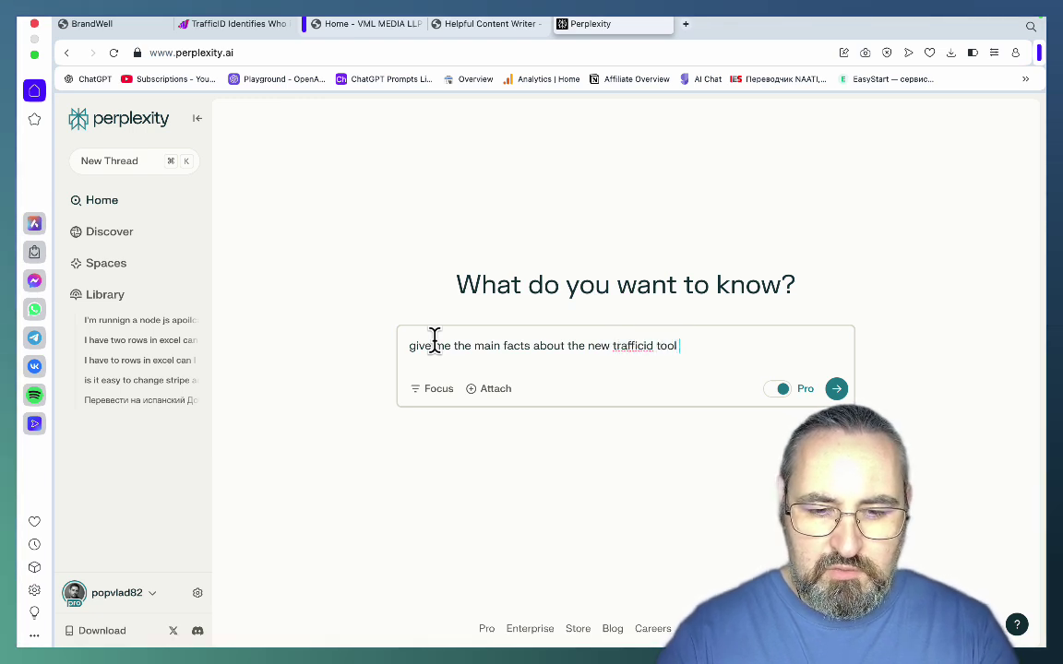
type("from brandwell")
key("Return")
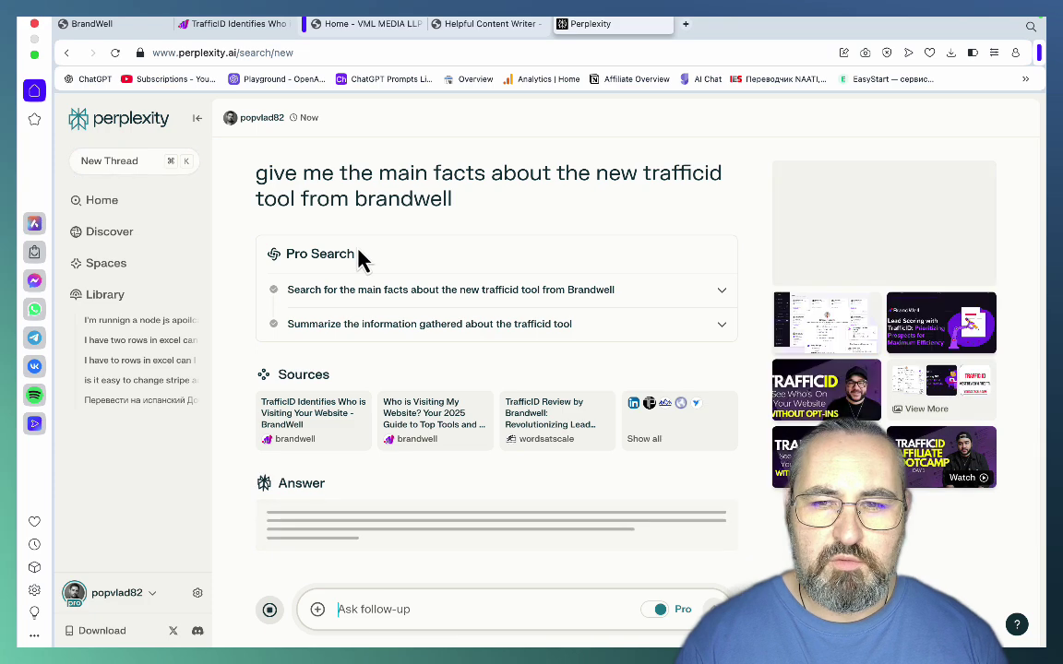
Step: Send a follow-up asking for a more robust answer with an FAQ section
scroll(632, 339, "down", 2)
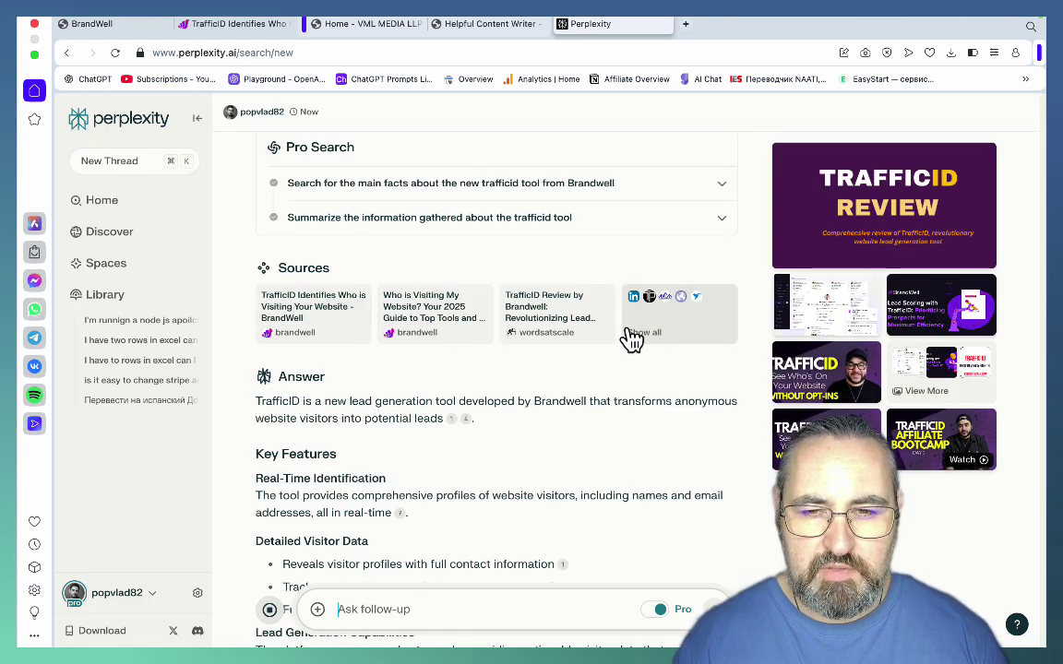
scroll(630, 340, "down", 2)
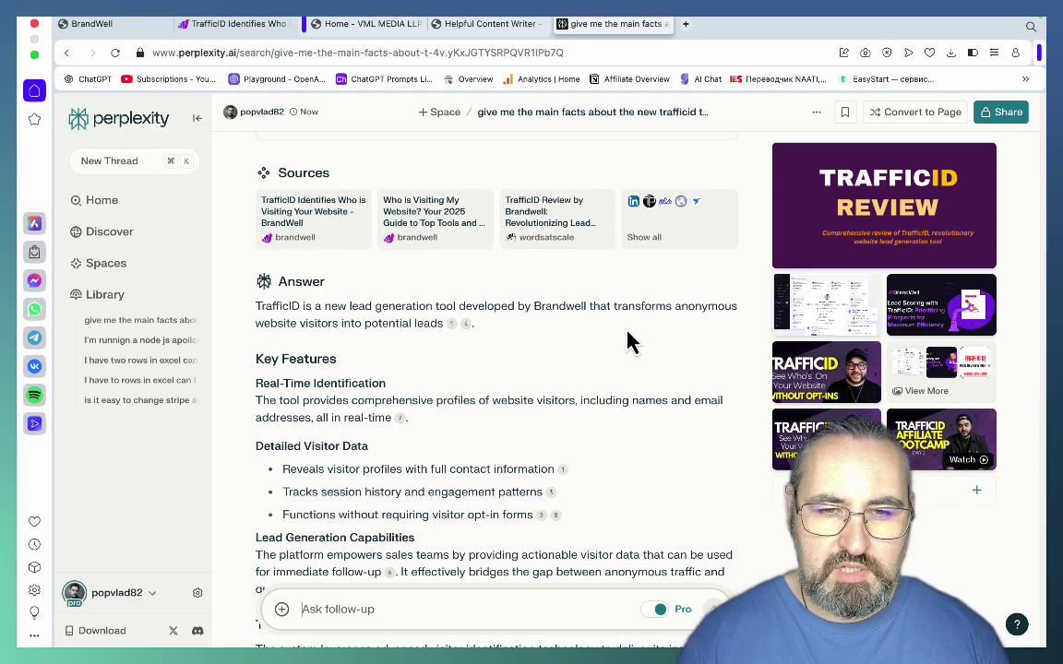
scroll(627, 342, "down", 10)
scroll(570, 404, "up", 4)
type("make more r")
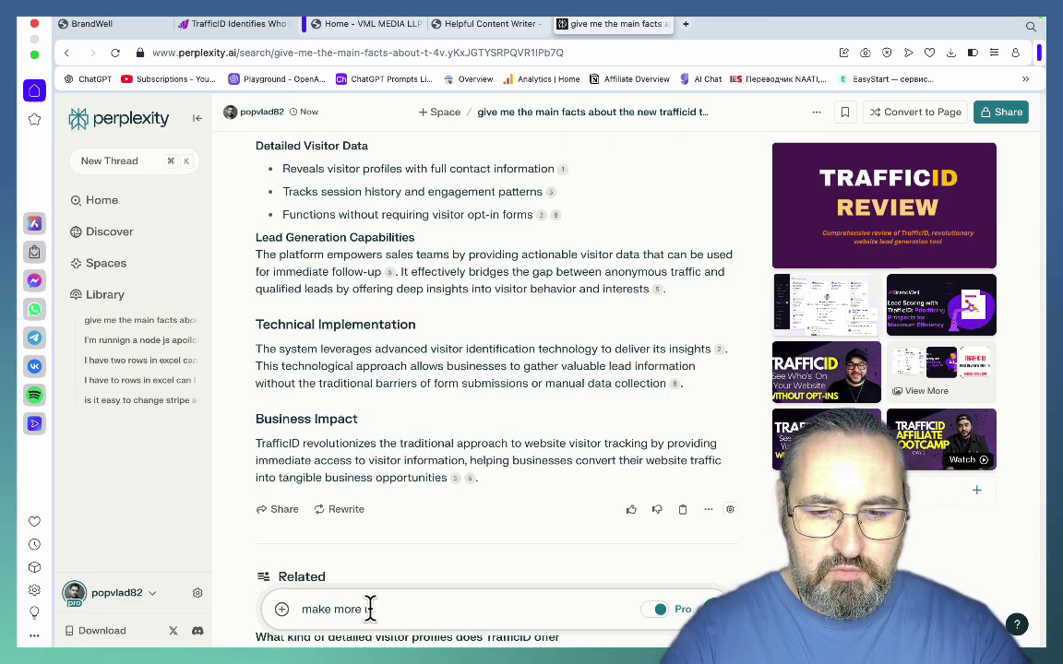
type("obust and also giv")
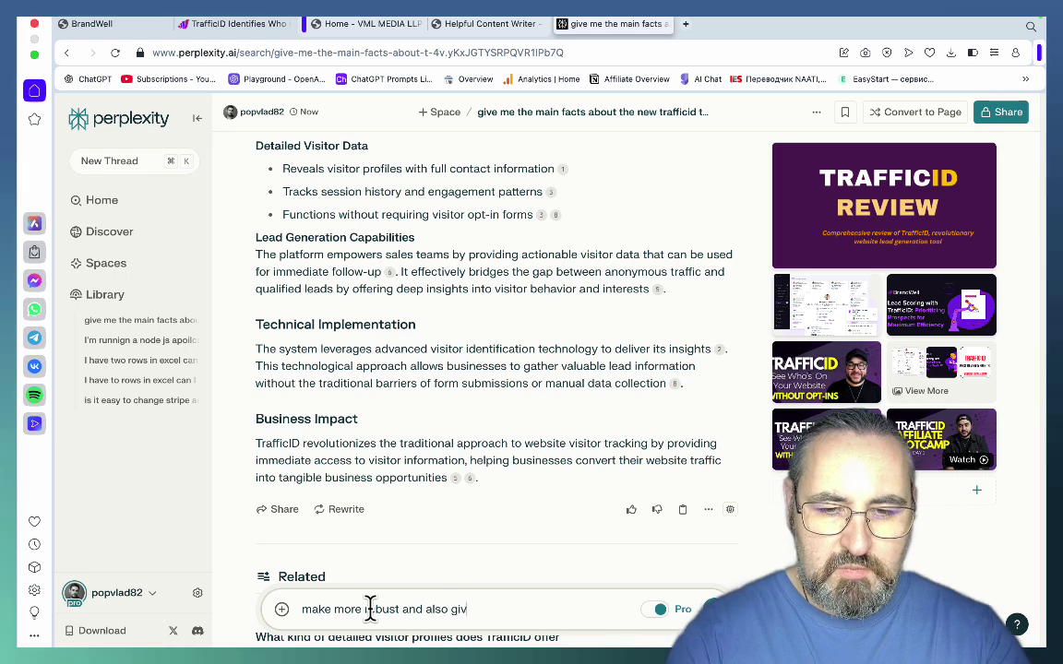
type("e m,e an FAQ")
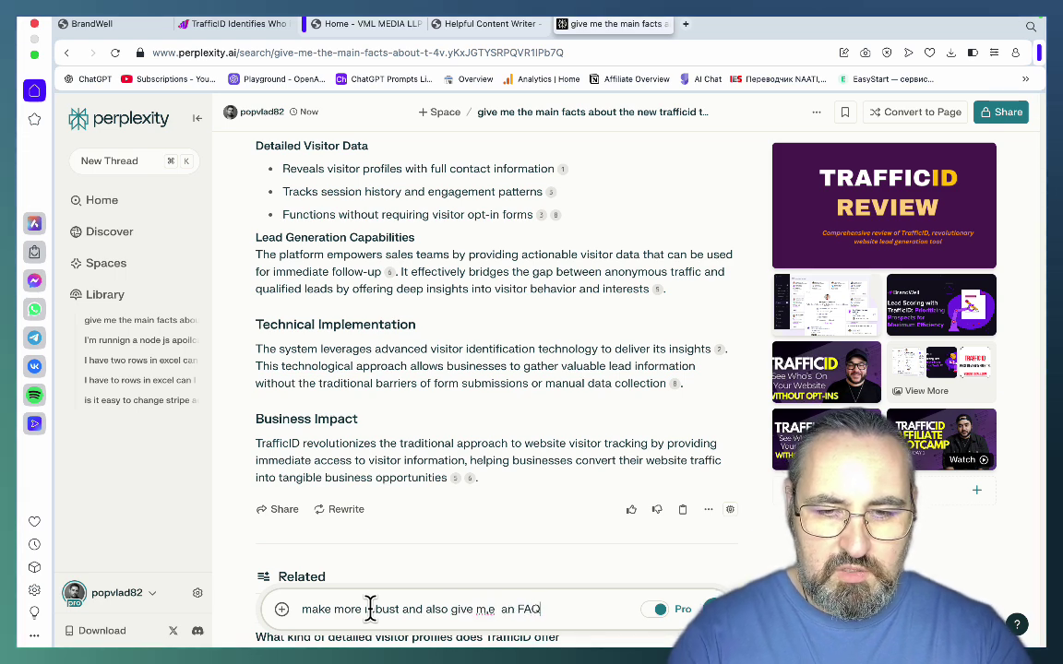
type(" section")
key("Return")
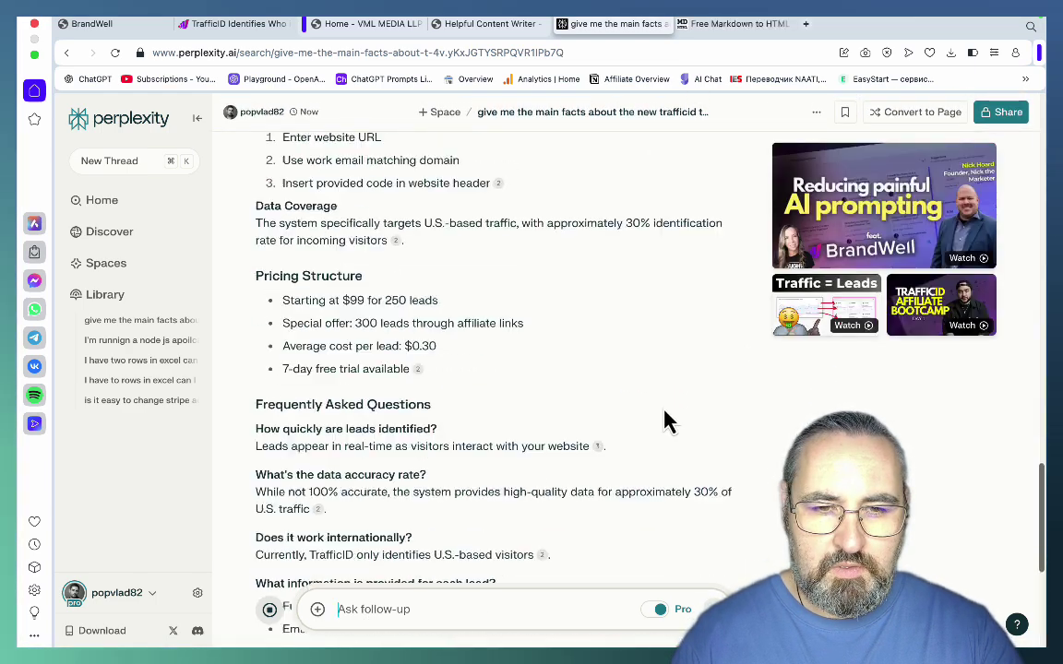
Step: Read through Perplexity's expanded TrafficID answer with pricing and FAQ sections
scroll(665, 422, "down", 5)
scroll(631, 361, "up", 4)
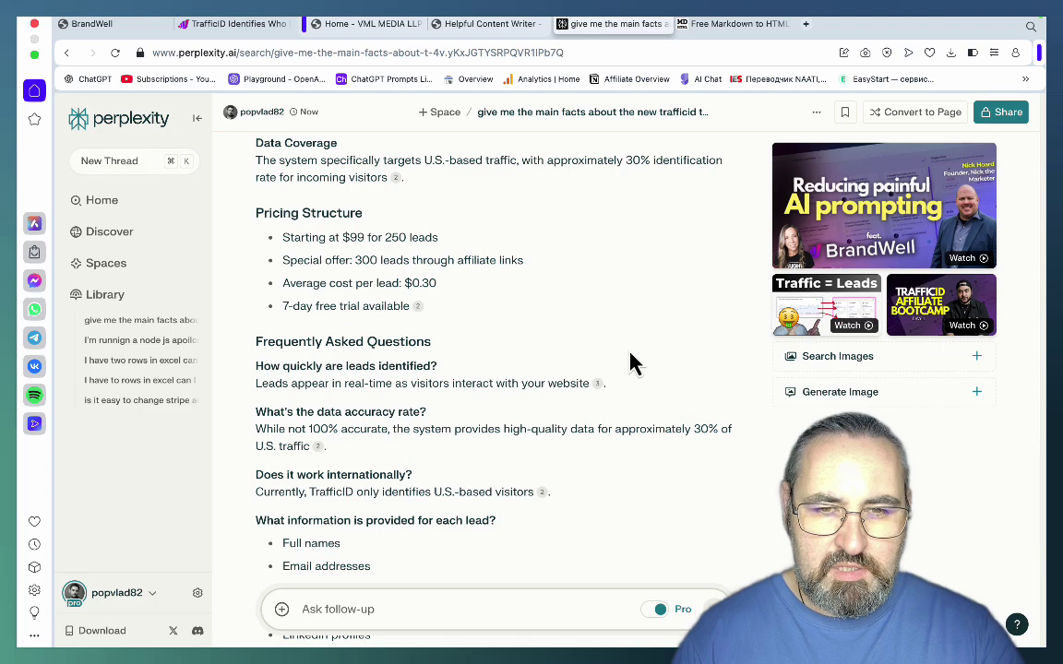
scroll(633, 361, "up", 3)
scroll(598, 336, "up", 1)
scroll(598, 337, "down", 2)
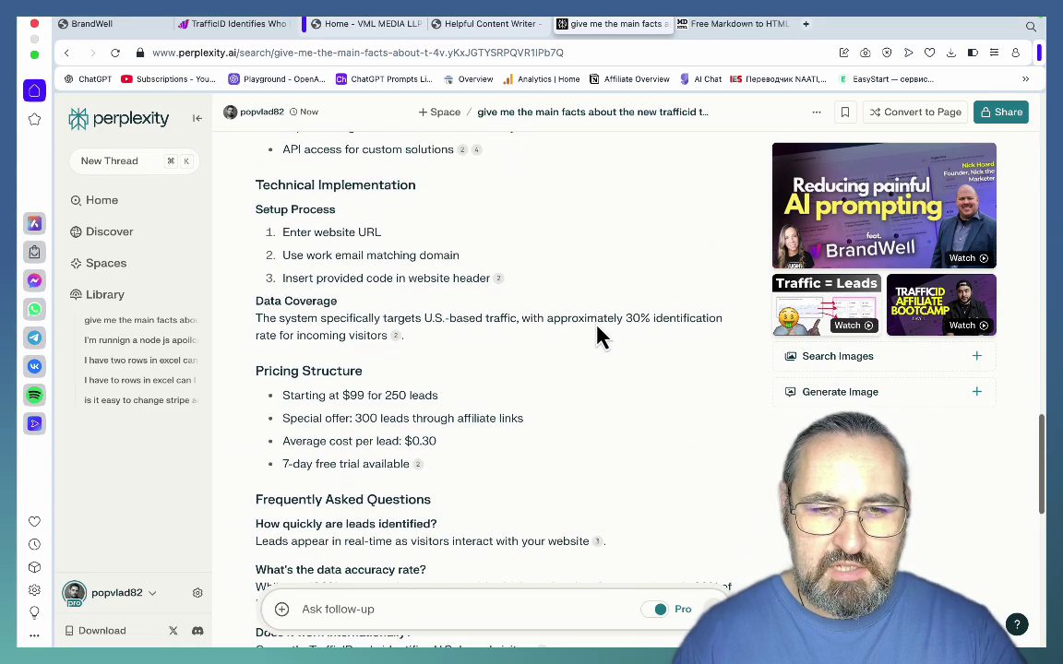
scroll(554, 420, "down", 5)
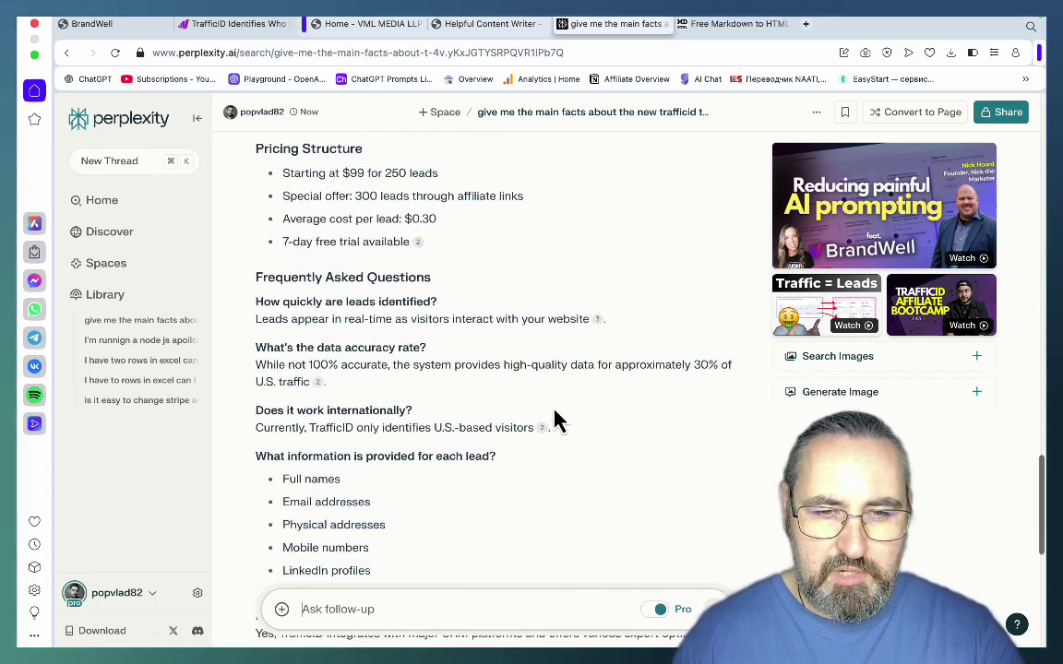
scroll(542, 407, "down", 3)
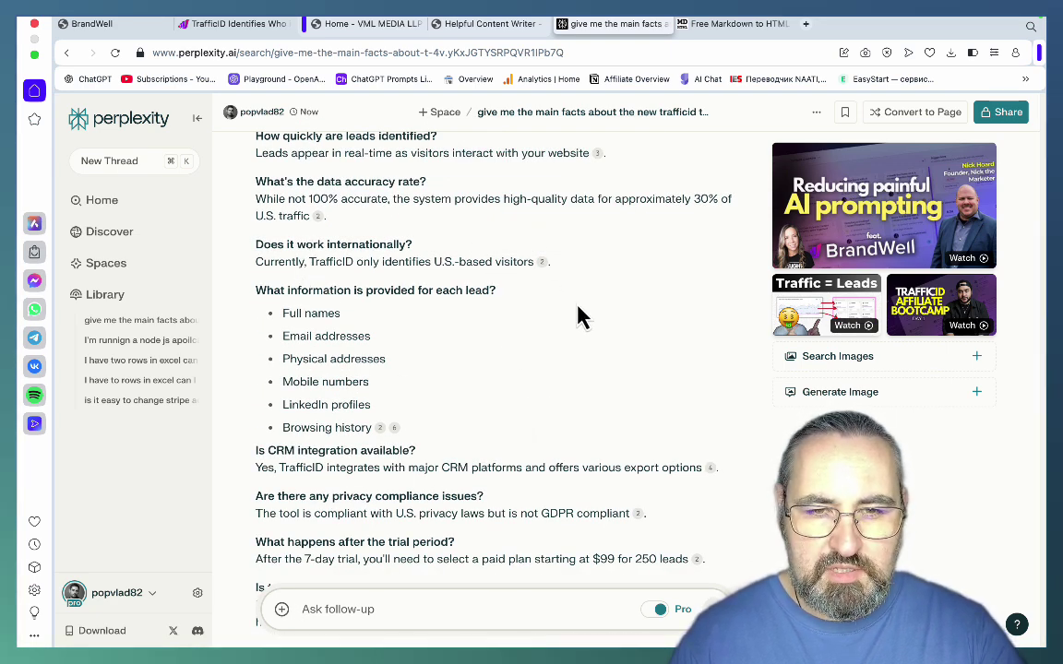
scroll(415, 246, "down", 2)
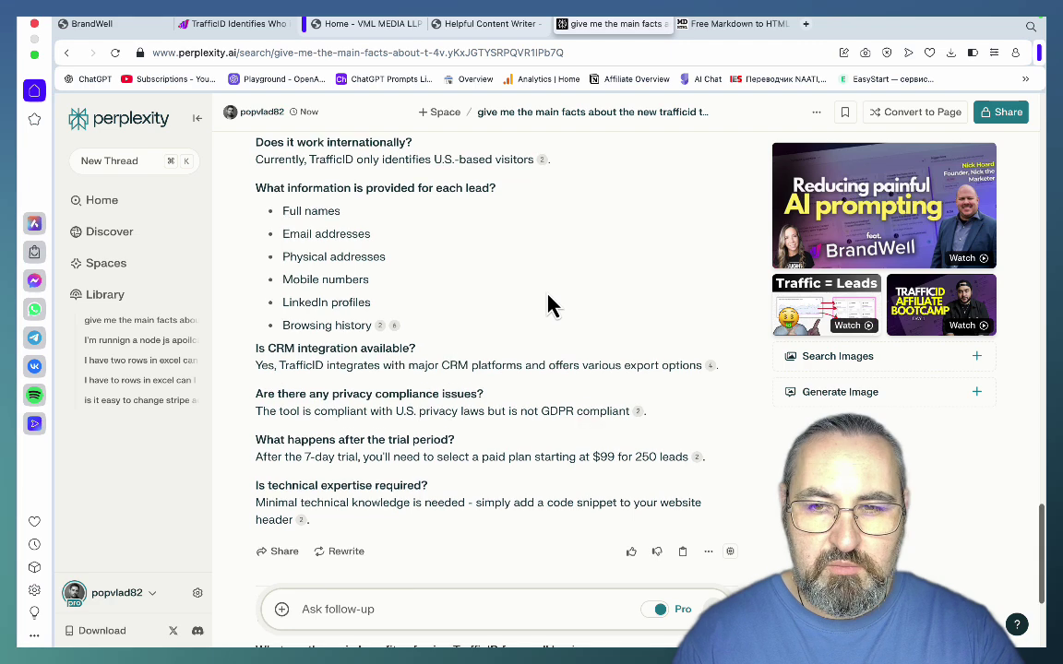
scroll(549, 305, "down", 2)
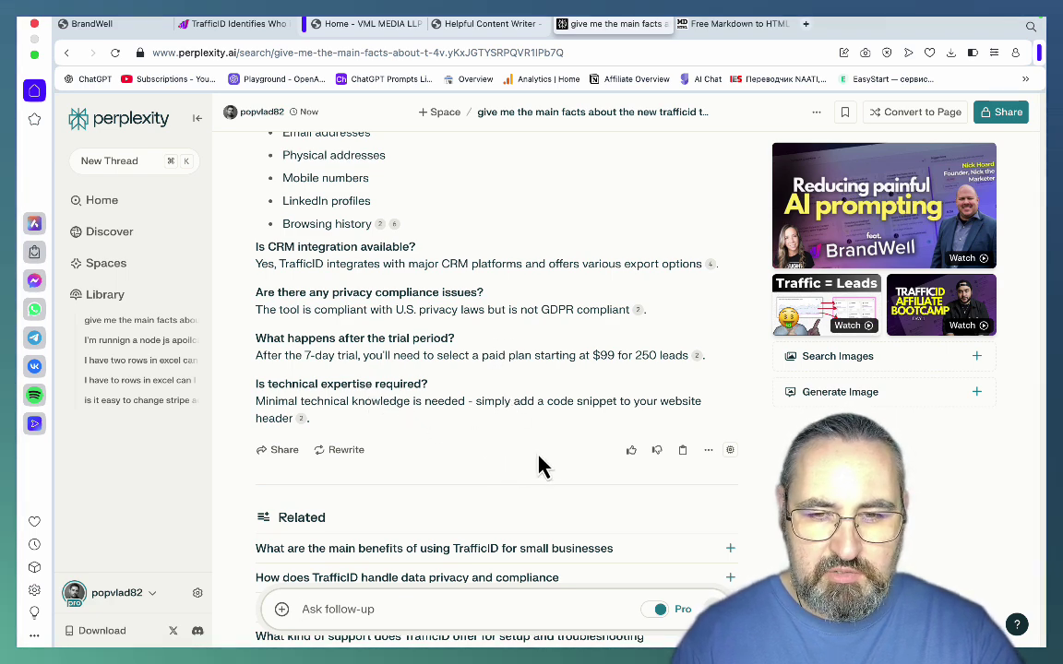
Step: Copy the rendered TrafficID text from the Markdown to HTML preview into Source 2
left_click(734, 24)
scroll(155, 372, "up", 5)
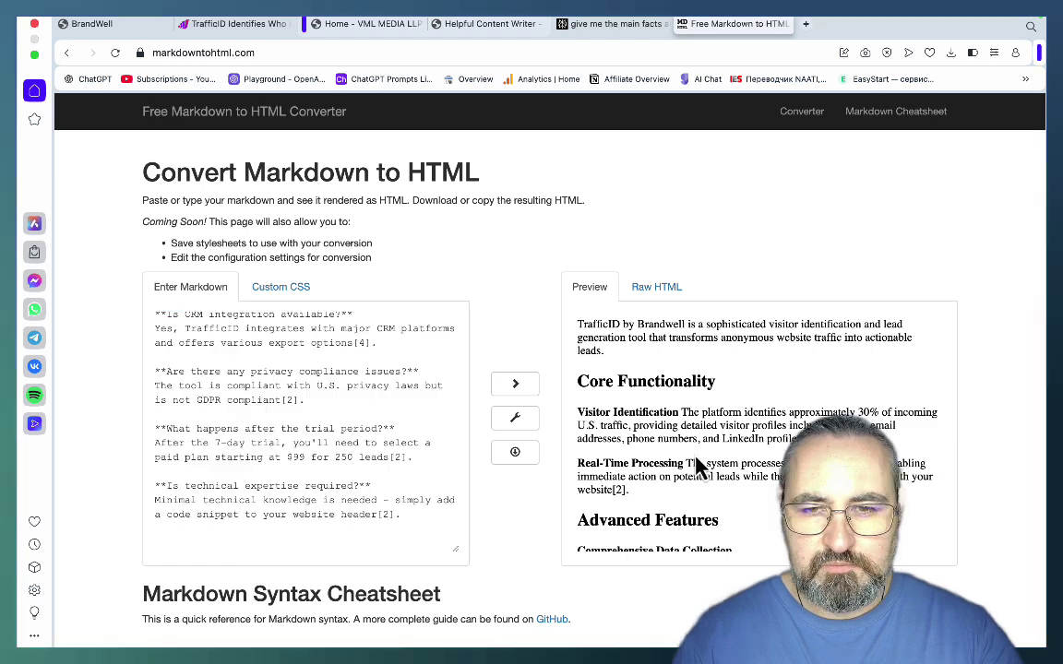
left_click_drag(578, 323, 922, 545)
key("ctrl+c")
left_click(489, 24)
left_click(510, 415)
key("ctrl+v")
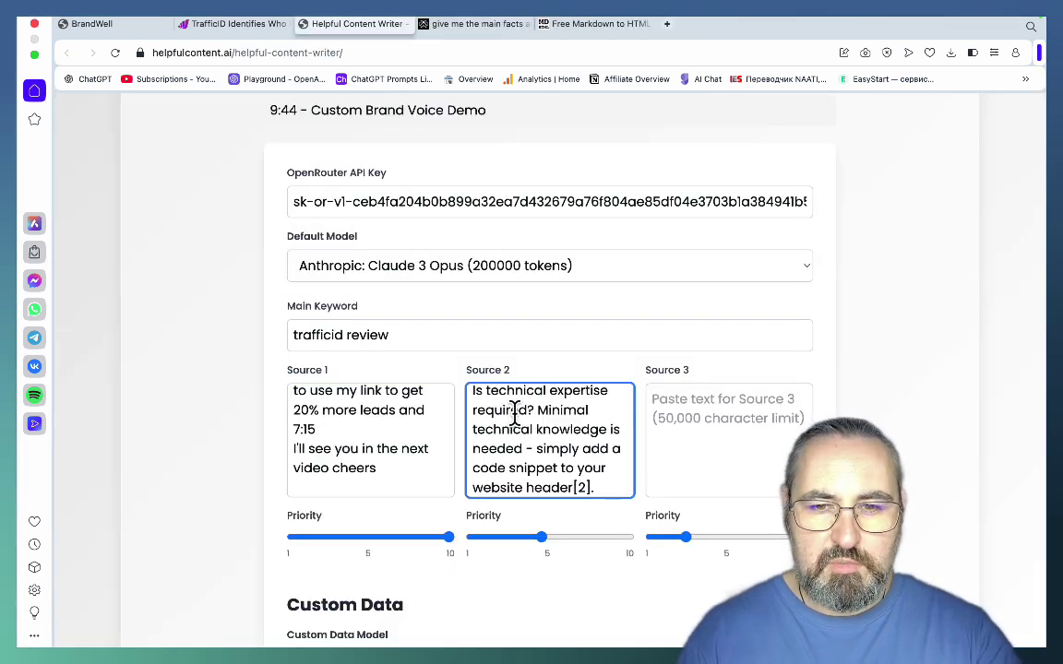
Step: Set Source 2's priority to 10 and generate custom data with Claude 3 Opus
left_click(542, 538)
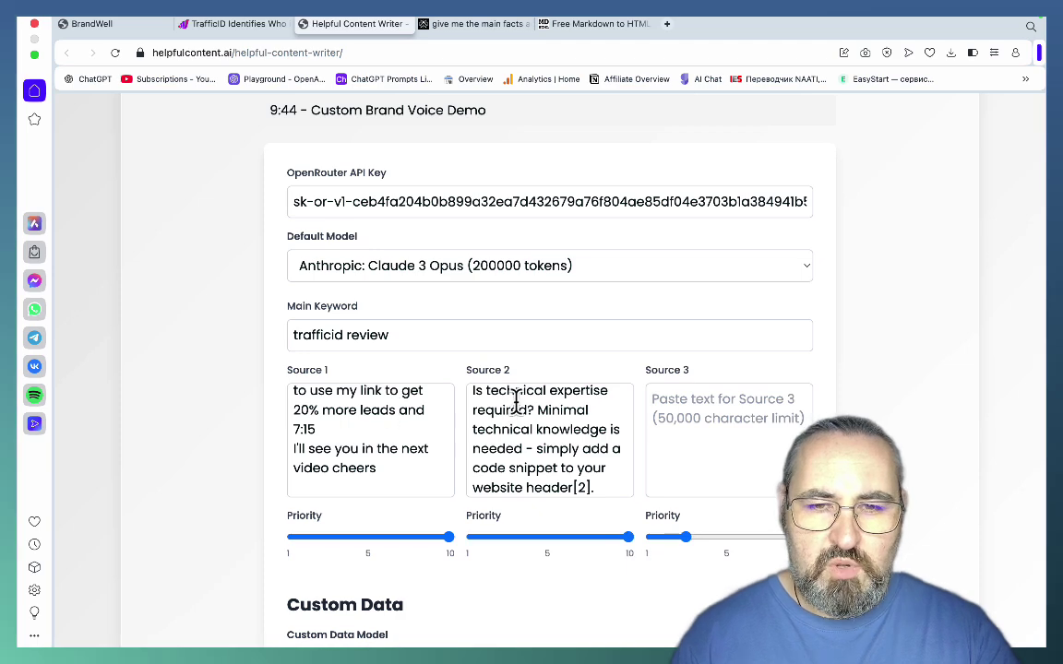
scroll(530, 397, "down", 5)
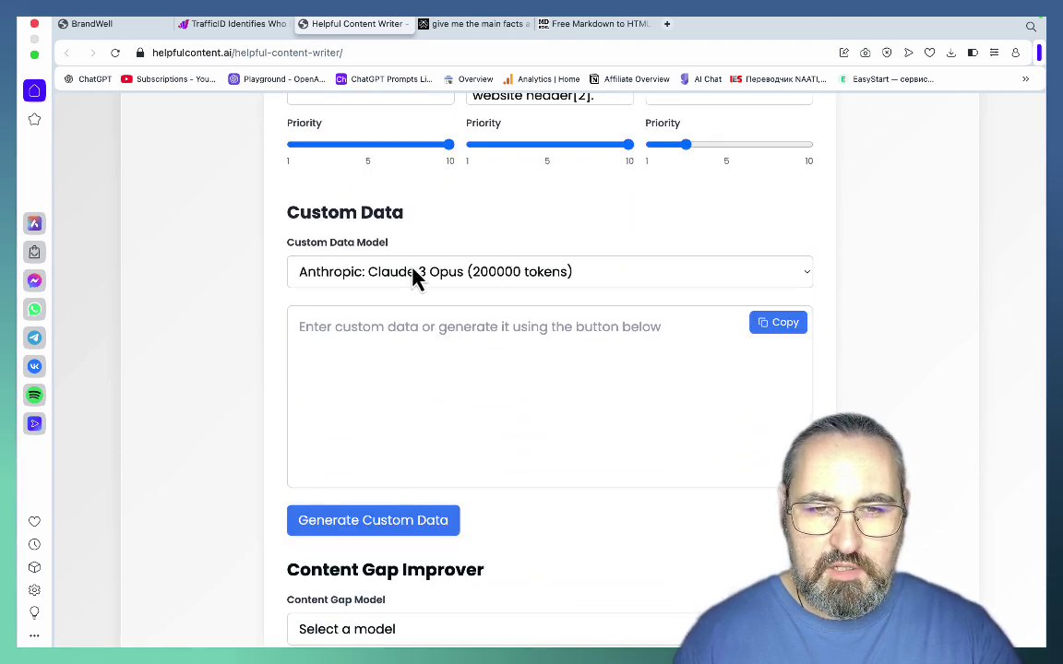
left_click(371, 528)
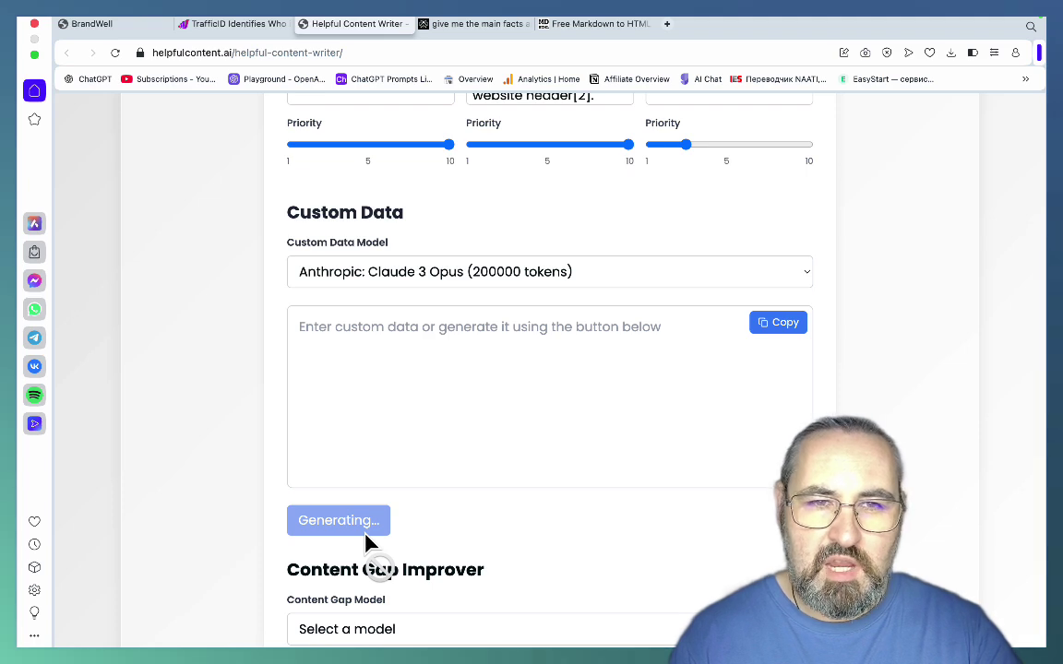
Step: Set the Content Gap Improver model to Perplexity: Llama 3.1 Sonar 405B Online
left_click(667, 24)
key("super+w")
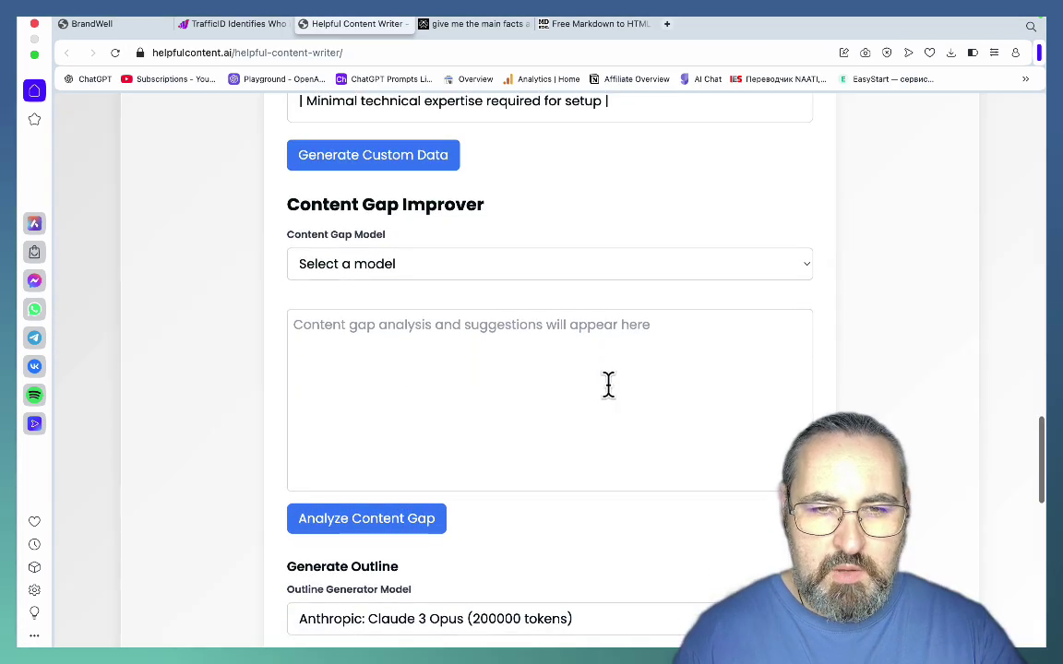
left_click(499, 274)
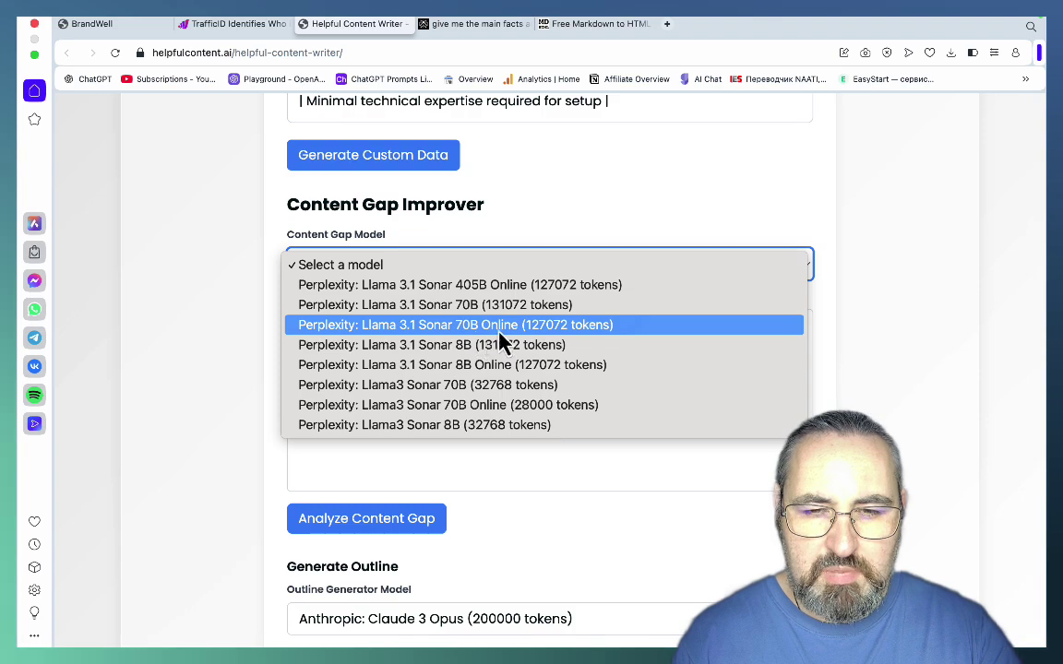
left_click(508, 290)
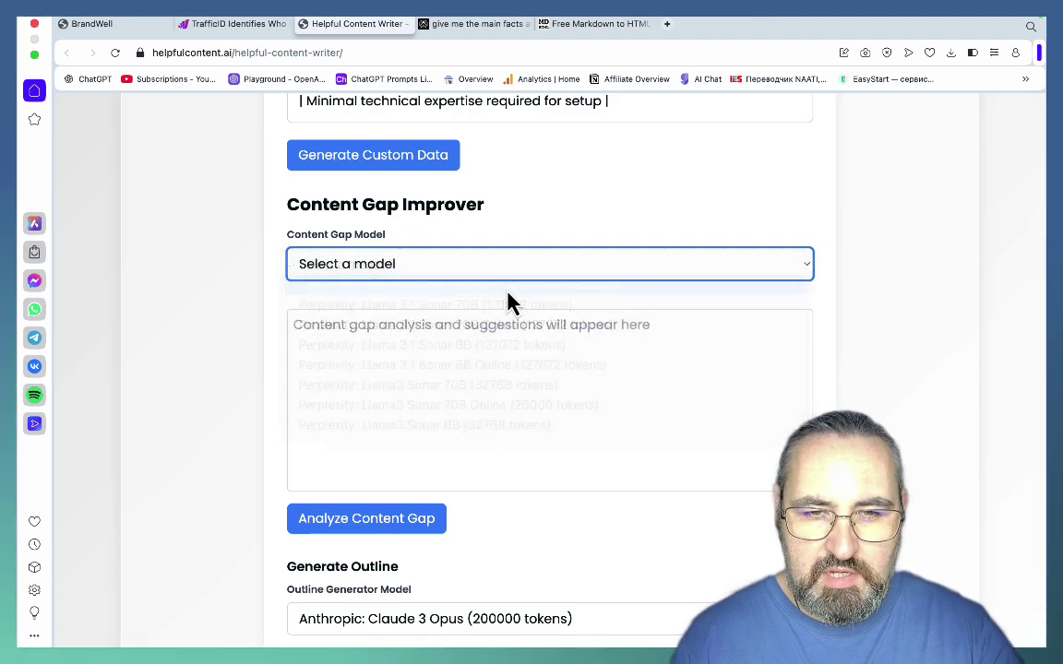
Step: Scroll down to the generated Trafficid outline and its 'How Trafficid Works' section
scroll(522, 378, "up", 6)
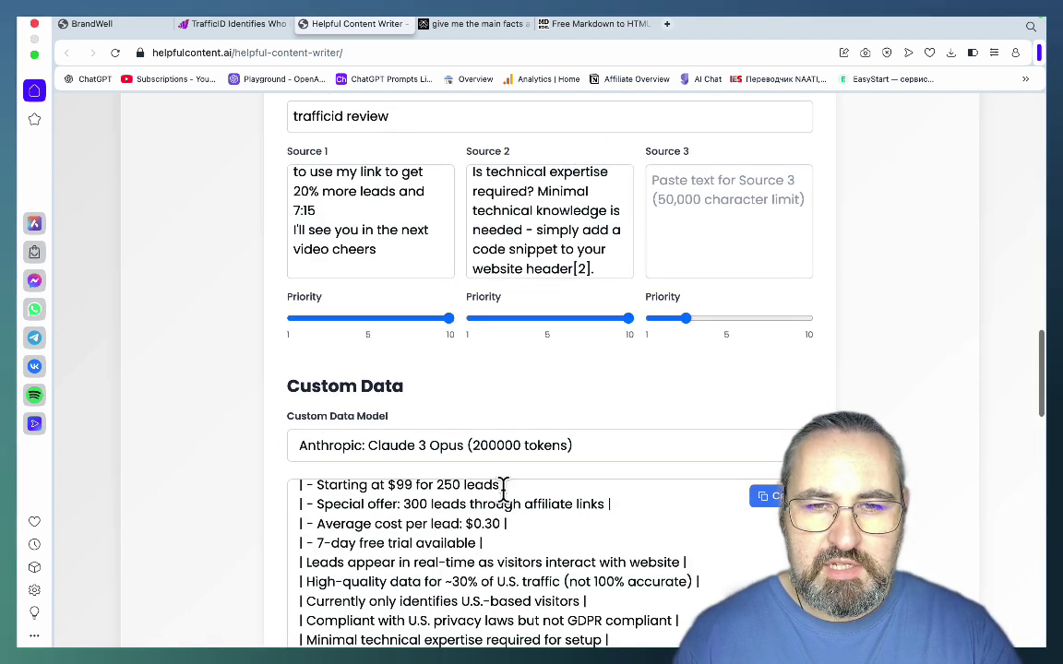
scroll(581, 406, "down", 7)
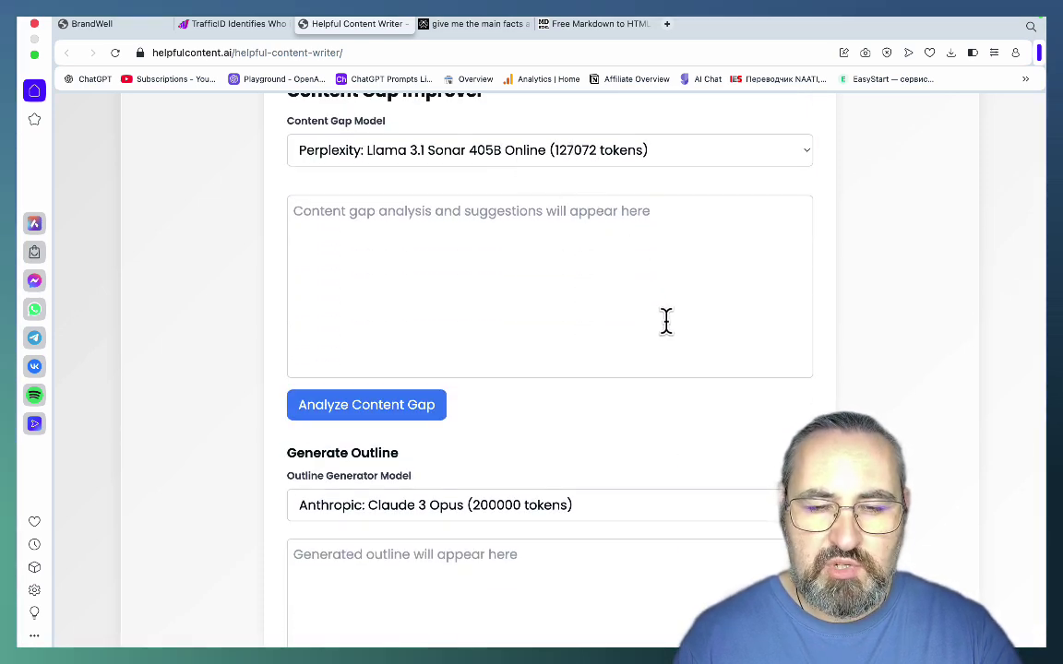
scroll(665, 320, "down", 4)
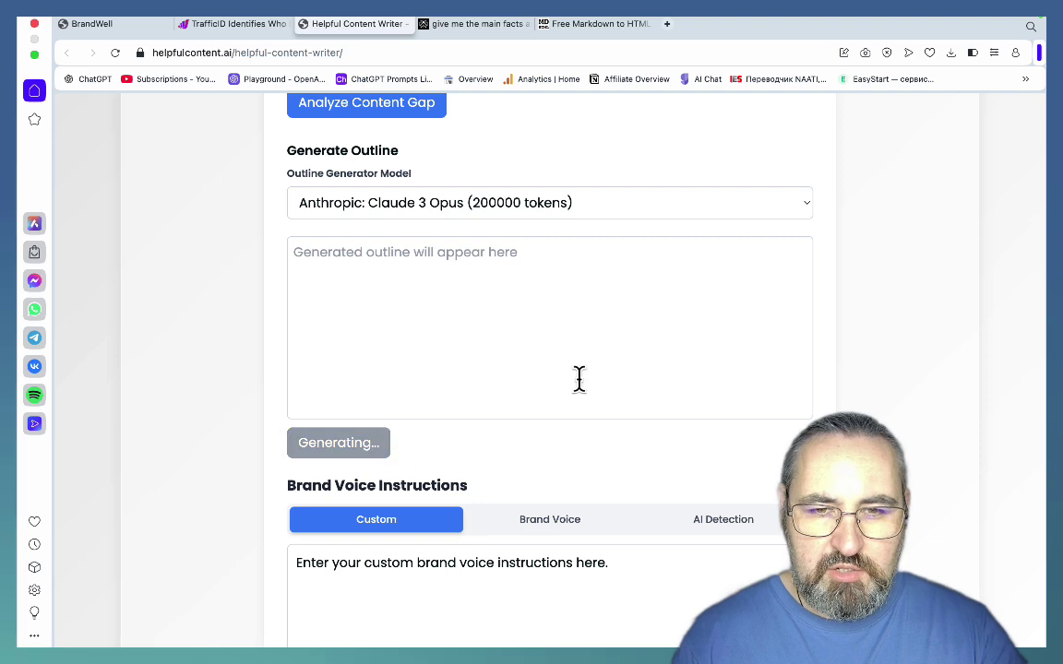
scroll(566, 346, "down", 4)
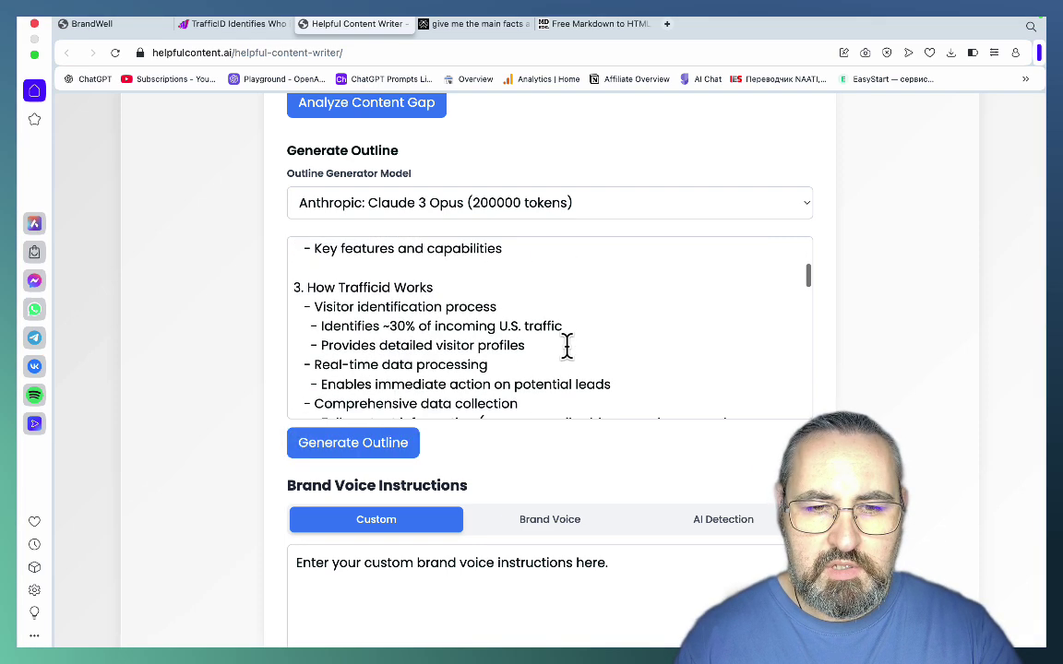
scroll(585, 433, "down", 1)
scroll(585, 429, "down", 2)
Step: Apply the Brand Voice writing instructions after briefly trying the Custom option
left_click(551, 313)
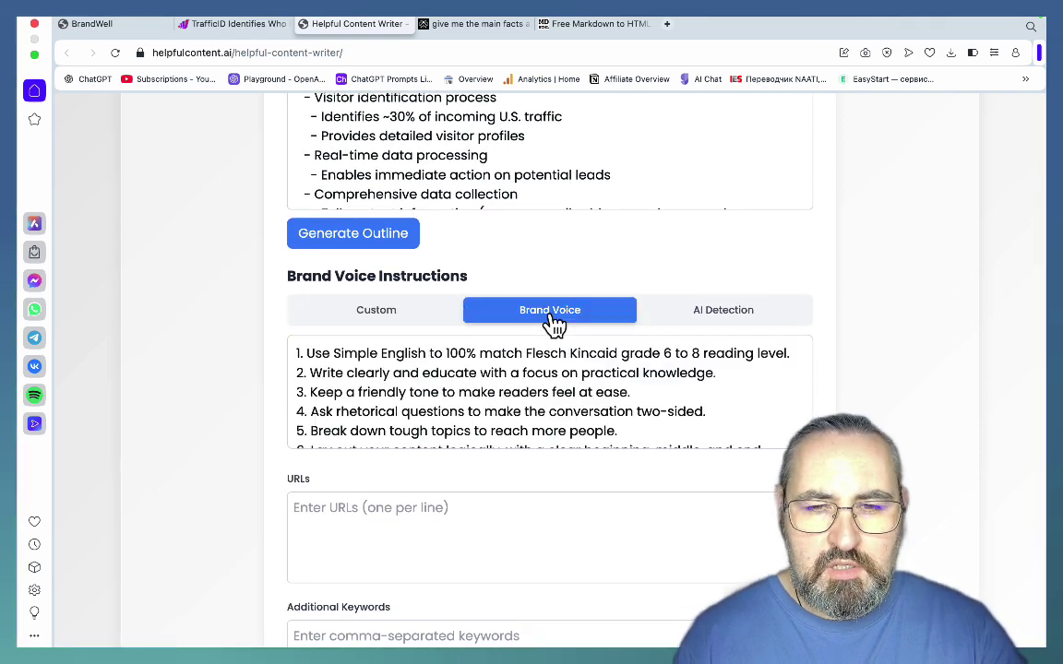
scroll(590, 387, "down", 2)
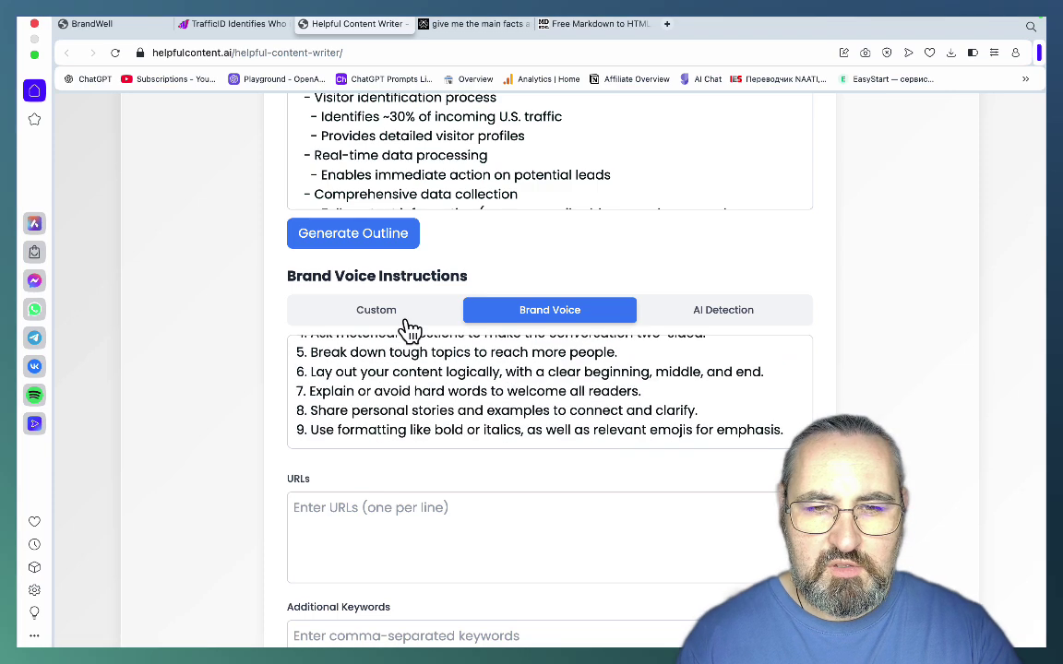
left_click(386, 319)
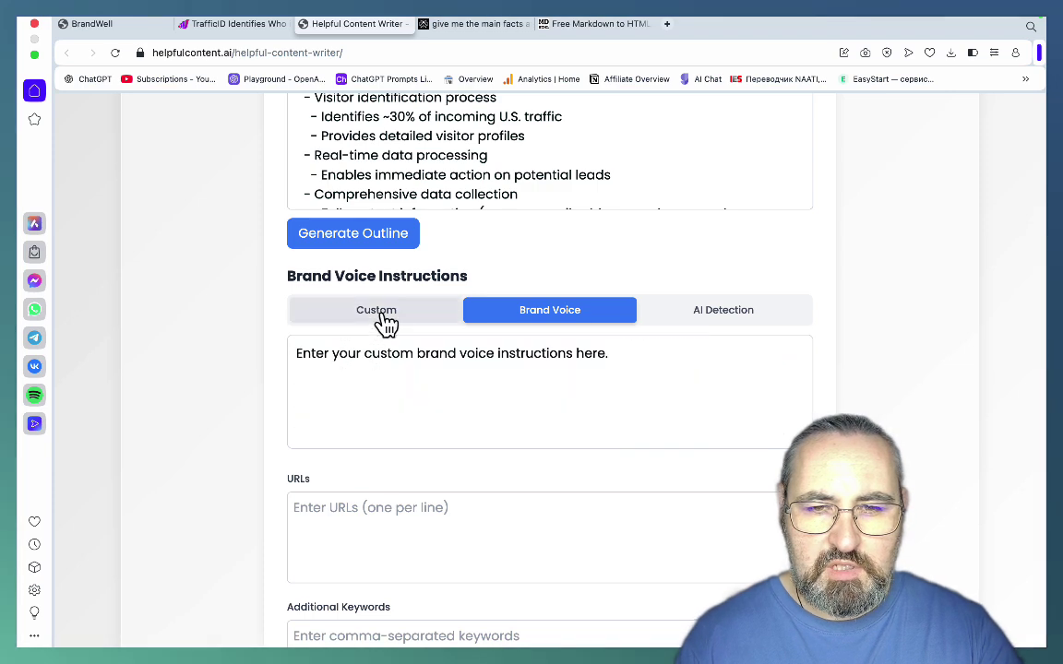
left_click(568, 321)
scroll(681, 388, "down", 5)
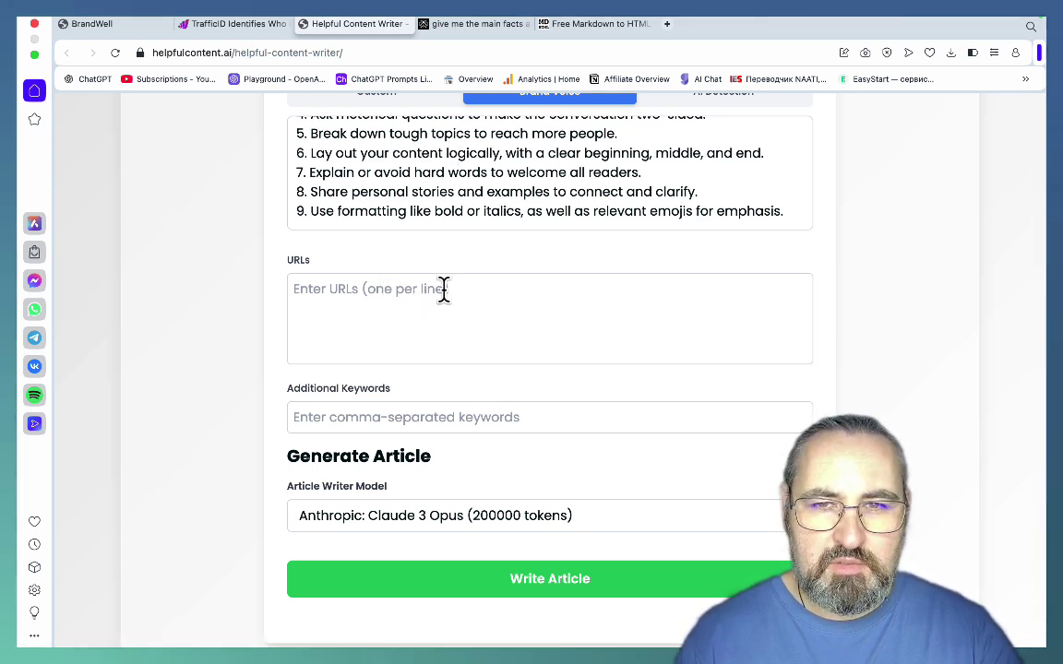
Step: Leave the Additional Keywords field empty
left_click(464, 417)
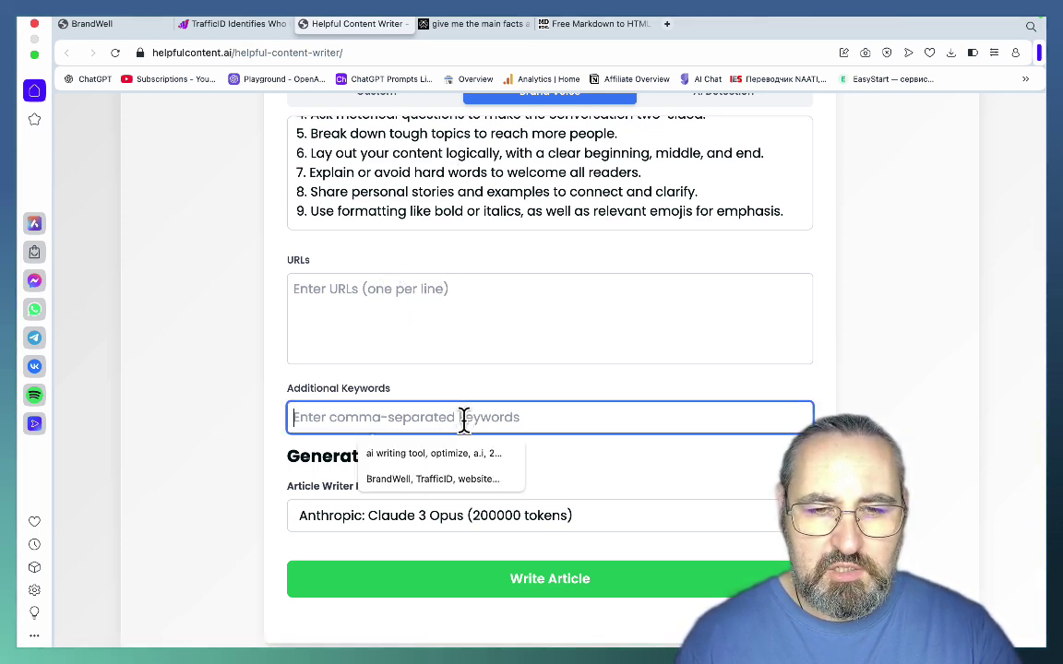
left_click(818, 417)
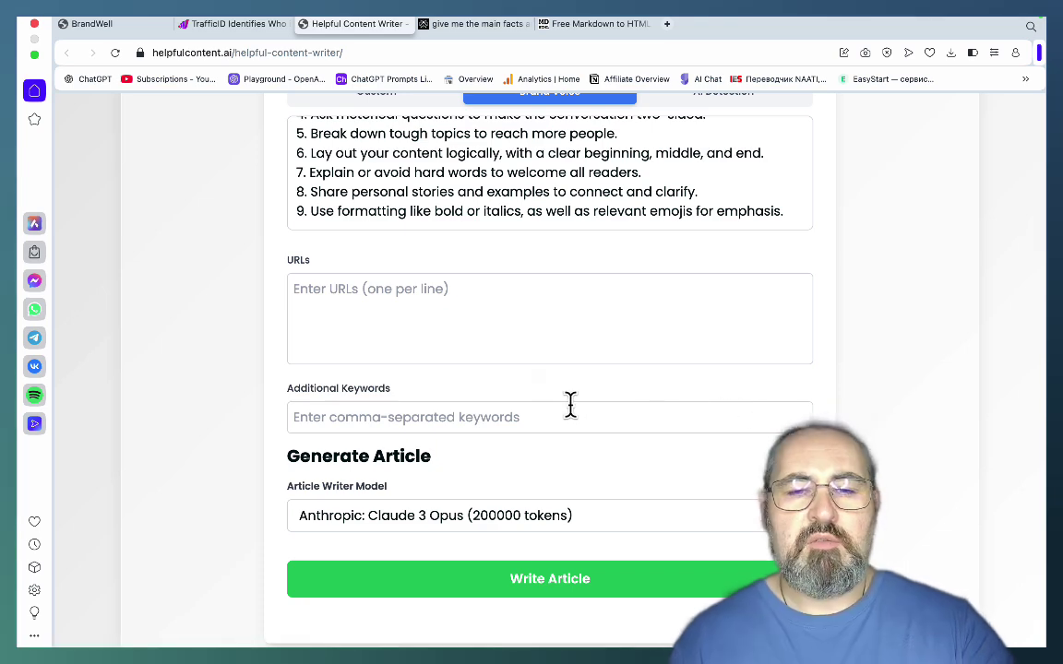
scroll(566, 416, "down", 2)
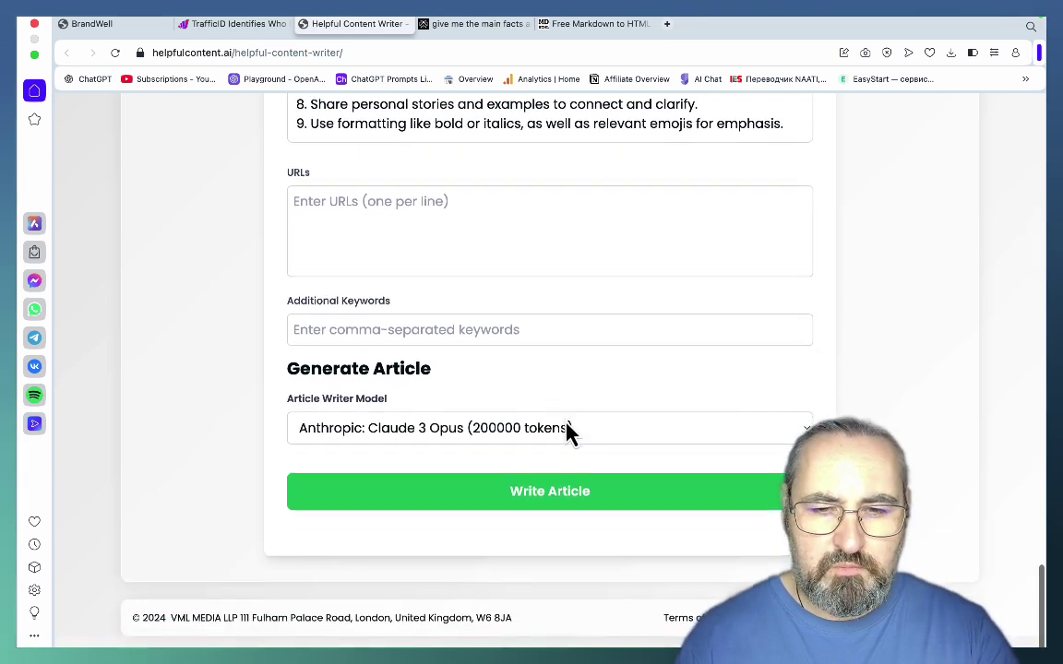
Step: Generate the Trafficid review article with Claude 3 Opus and follow it down to the Conclusion
left_click(495, 519)
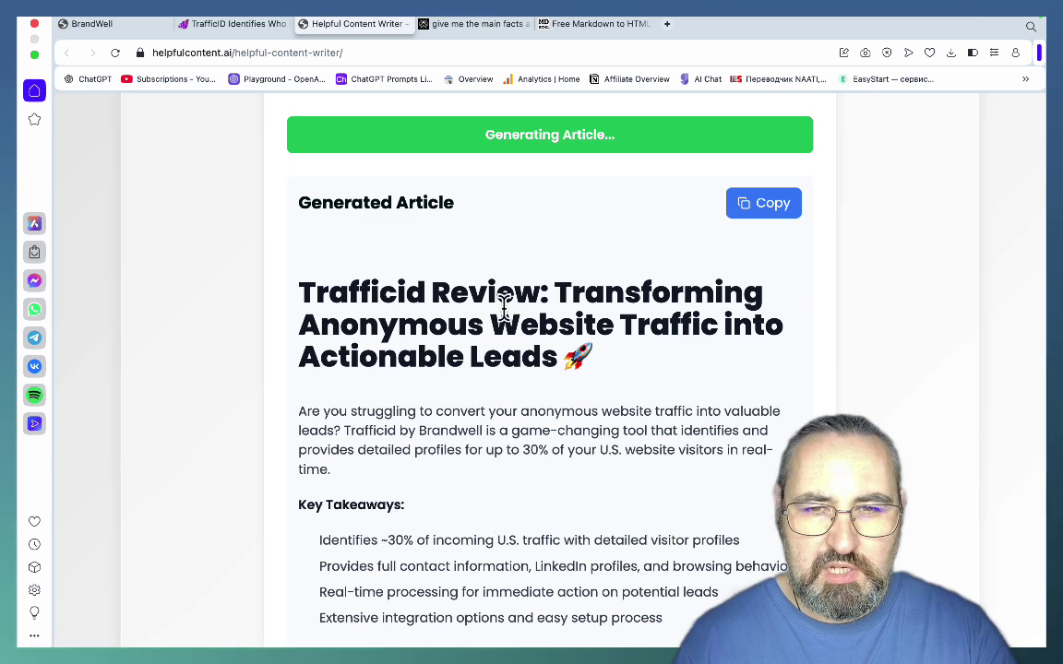
scroll(452, 465, "down", 2)
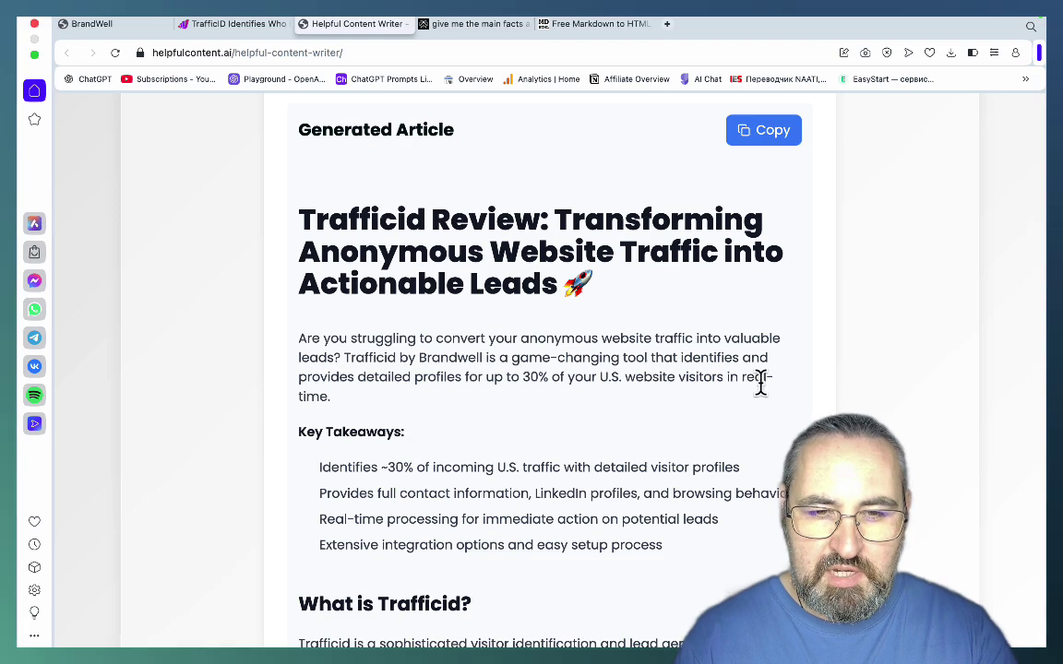
scroll(725, 336, "down", 1)
scroll(742, 391, "down", 10)
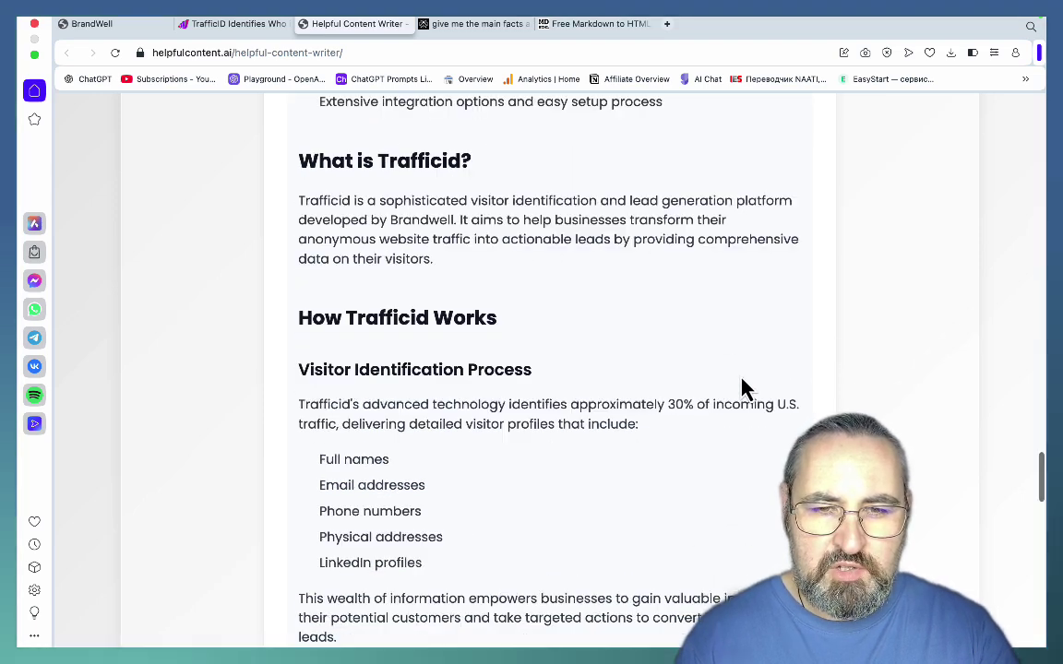
scroll(742, 381, "down", 15)
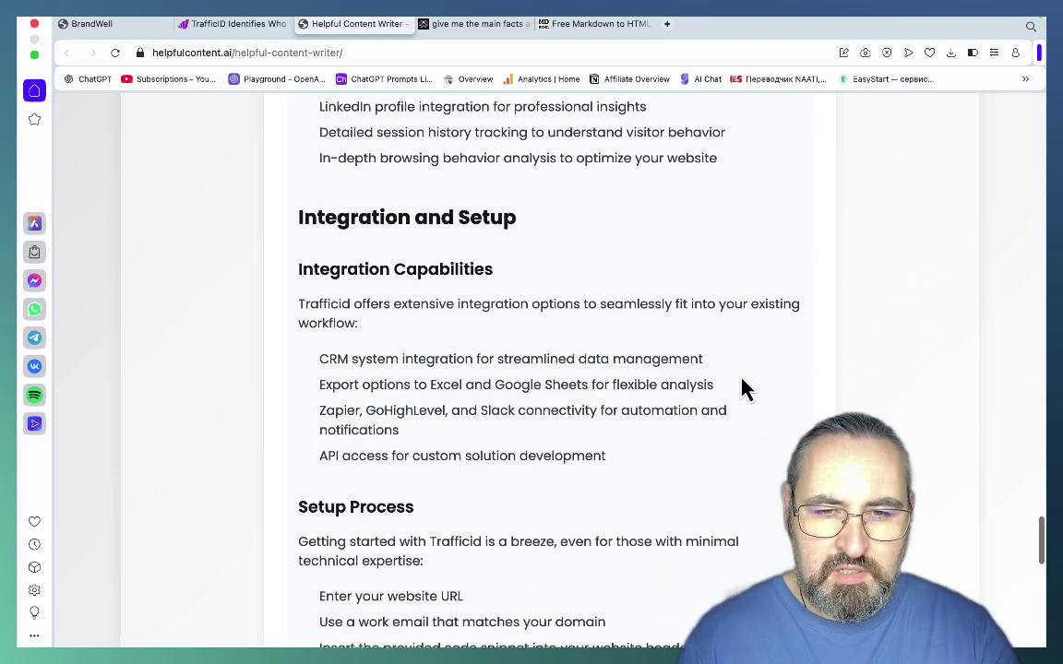
scroll(743, 387, "down", 15)
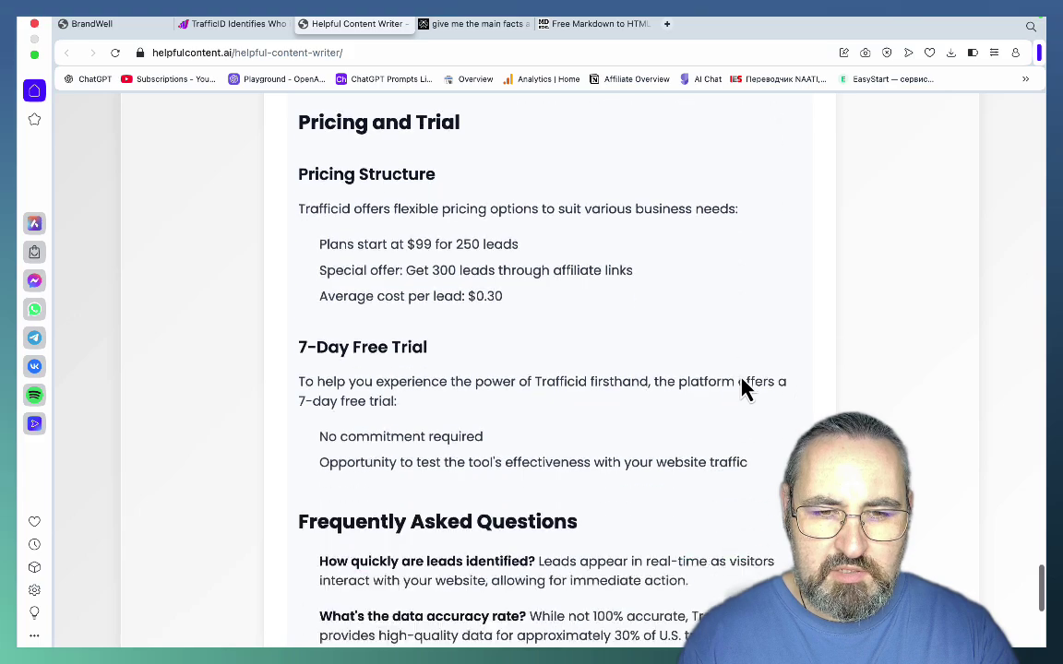
scroll(739, 371, "down", 5)
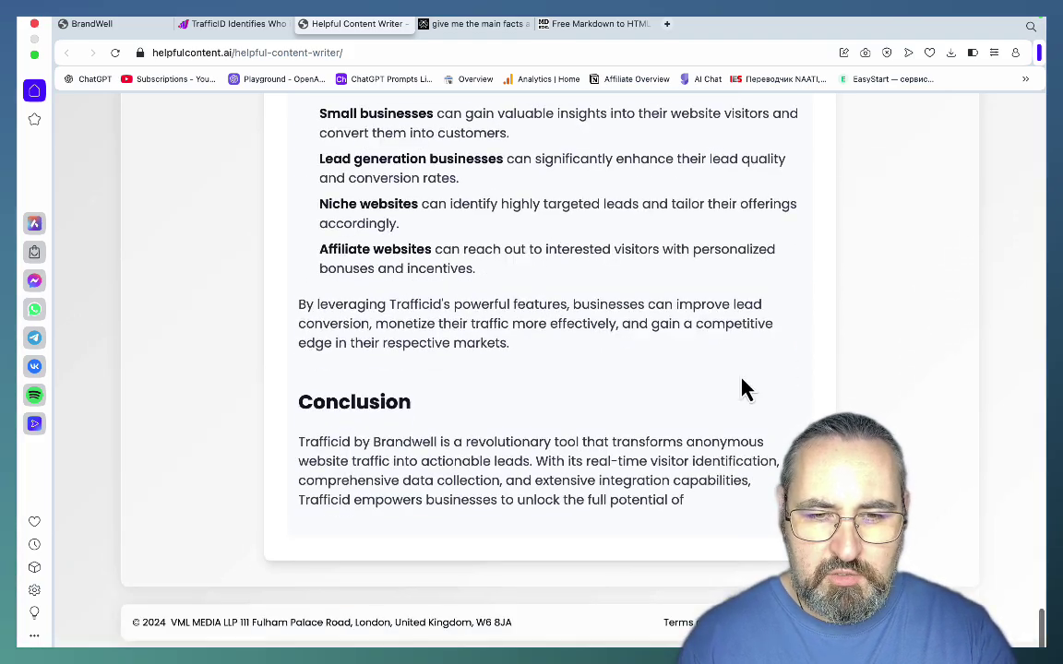
scroll(741, 386, "up", 20)
scroll(744, 387, "down", 4)
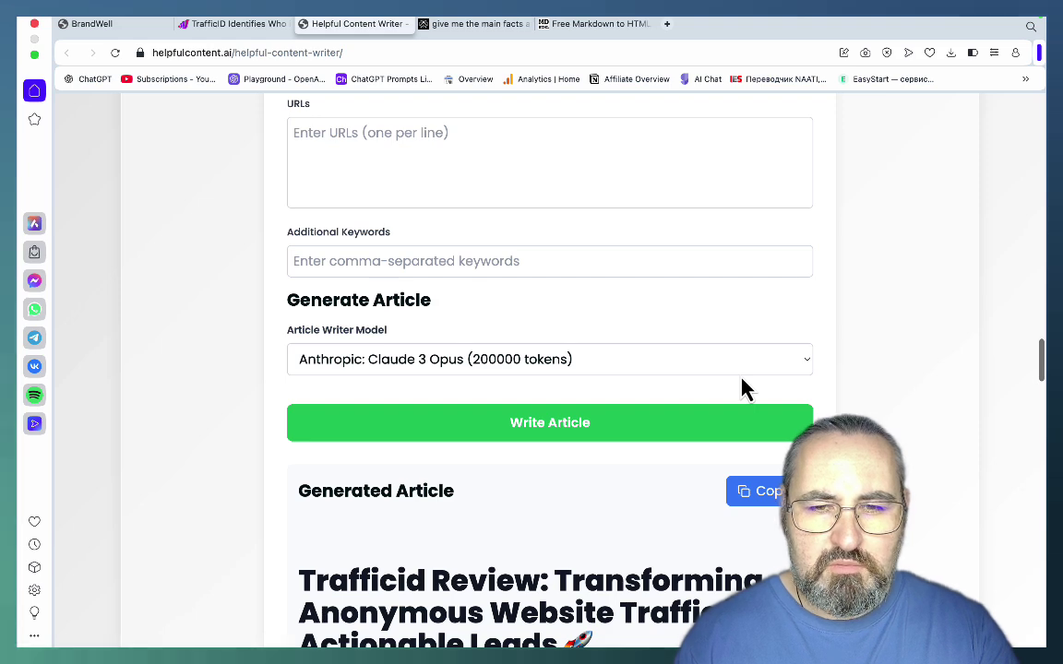
Step: Switch the article writer to Claude 3.5 Sonnet (2024-06-20) and regenerate the article
left_click(657, 368)
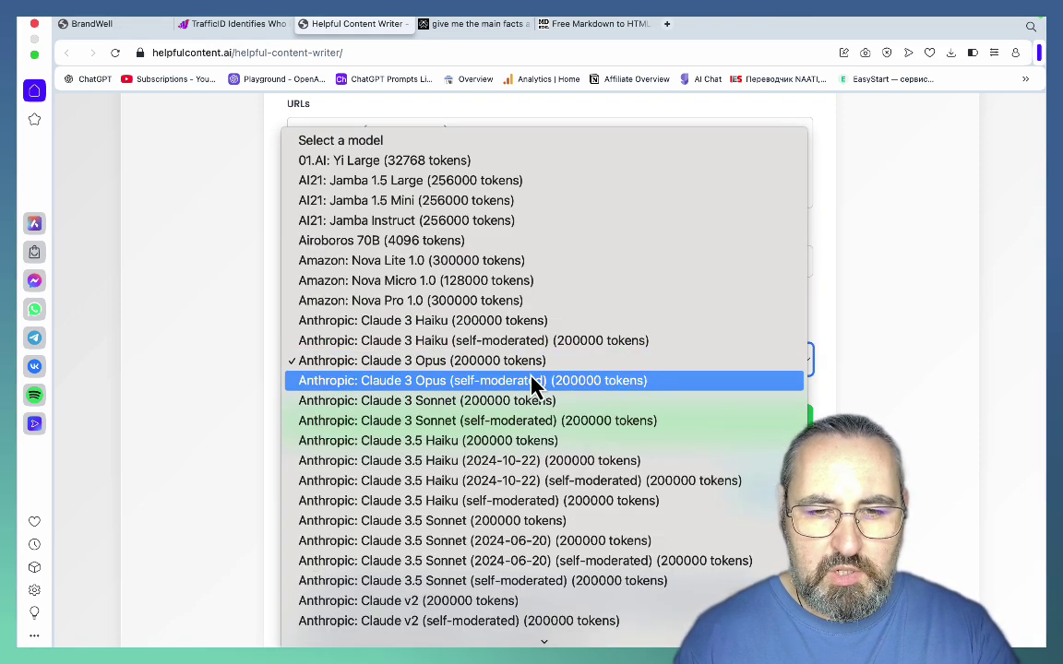
left_click(464, 544)
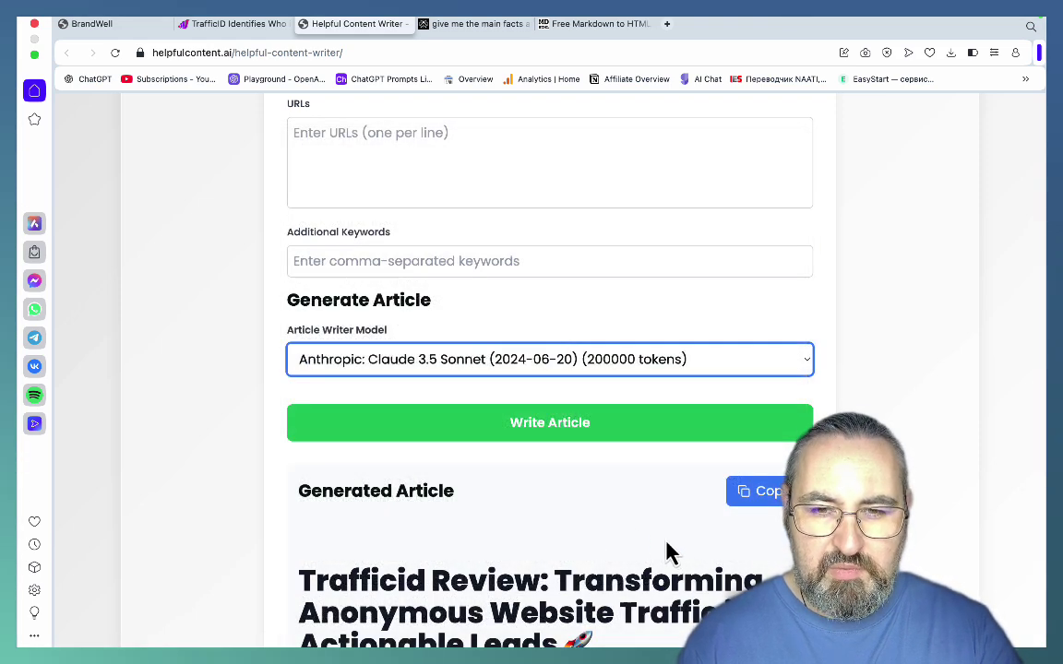
left_click(572, 431)
Step: Follow the regenerated article through Key Takeaways, Pricing and Trial, and FAQ, then return to its title
scroll(585, 304, "up", 10)
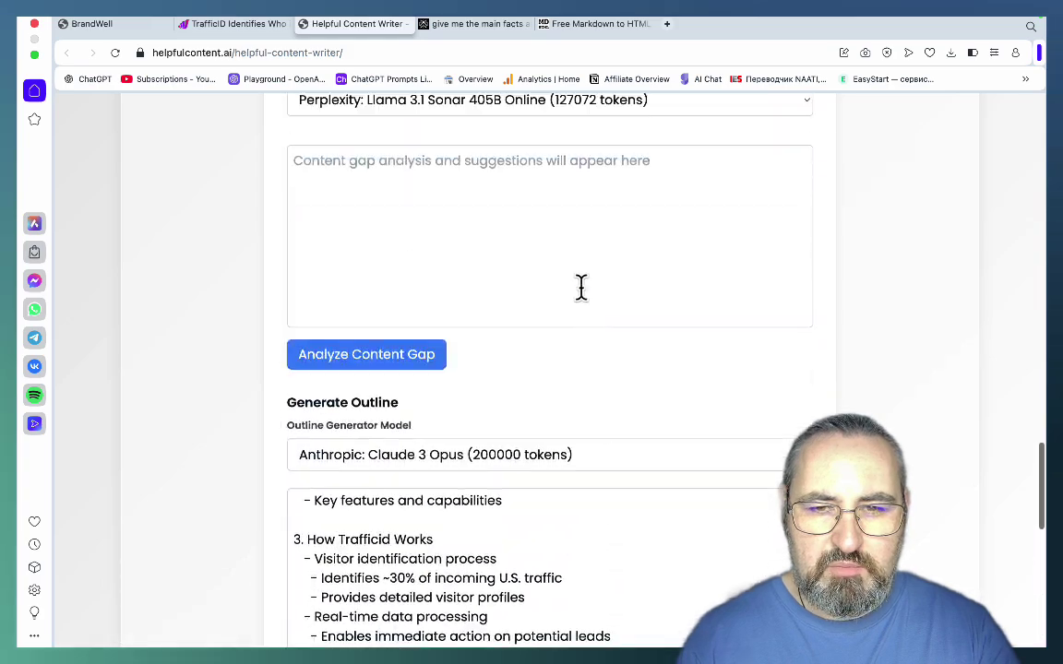
scroll(489, 295, "up", 10)
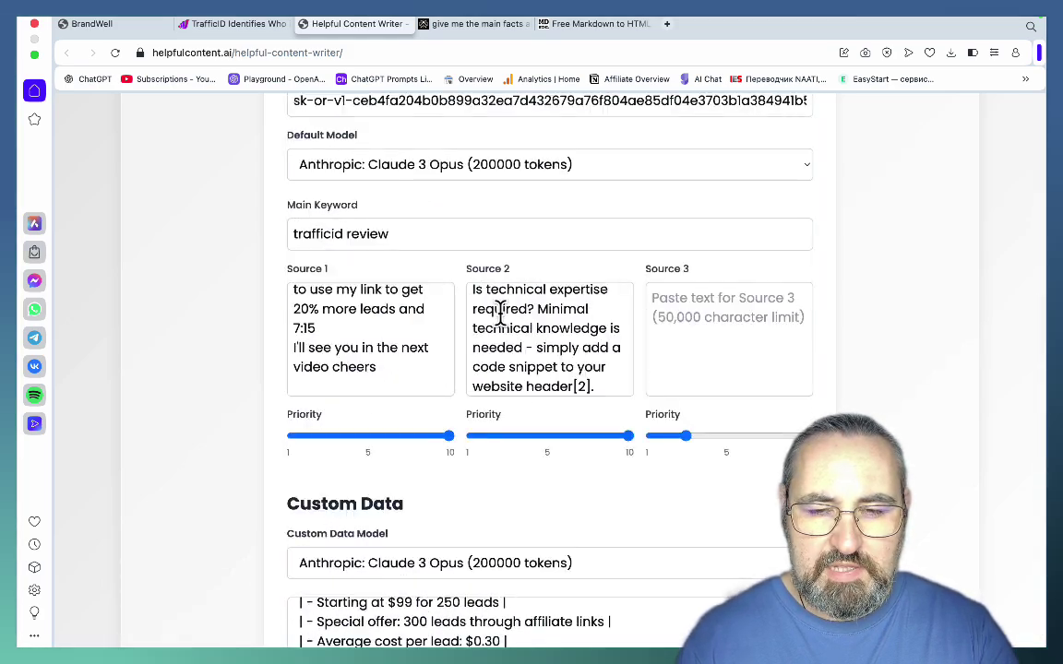
scroll(528, 452, "down", 20)
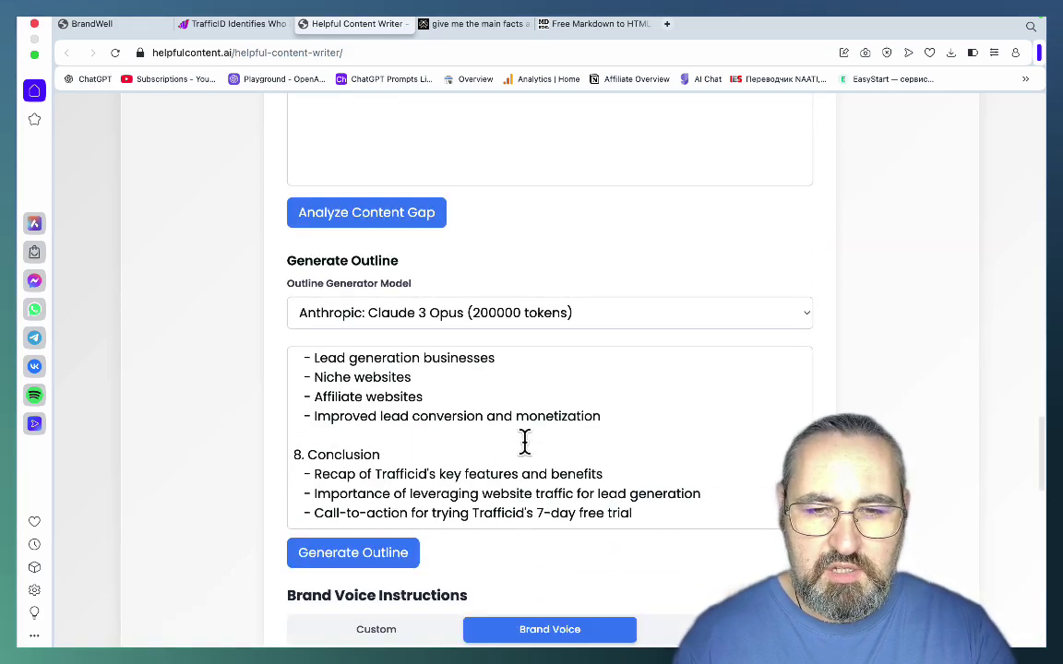
scroll(557, 562, "down", 15)
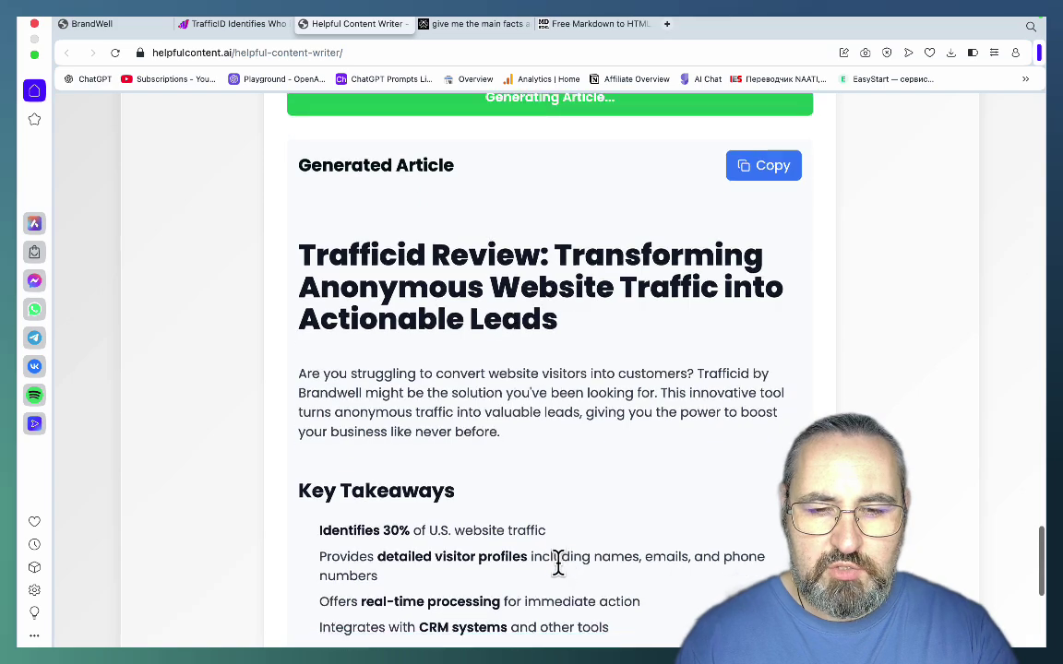
scroll(561, 570, "down", 15)
scroll(551, 456, "down", 3)
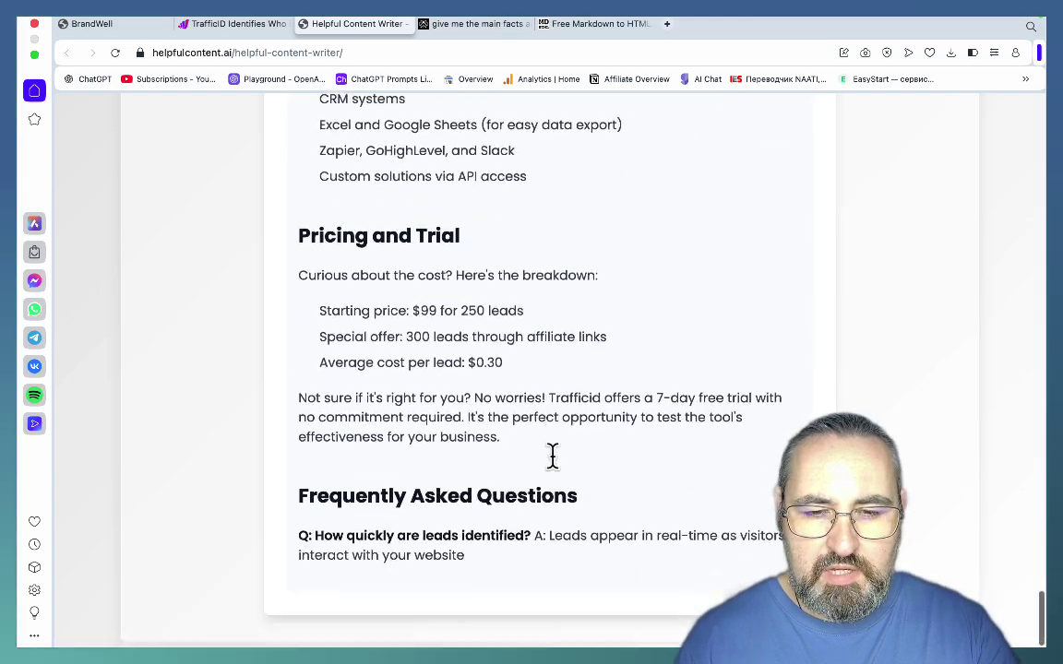
scroll(555, 461, "down", 5)
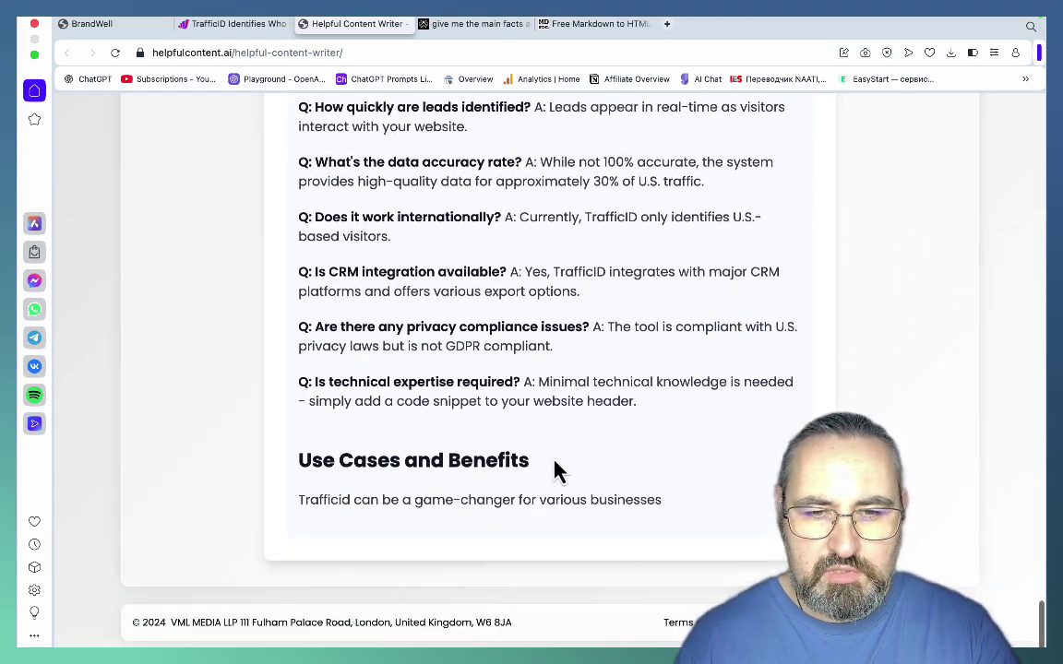
scroll(553, 470, "up", 15)
scroll(554, 471, "up", 10)
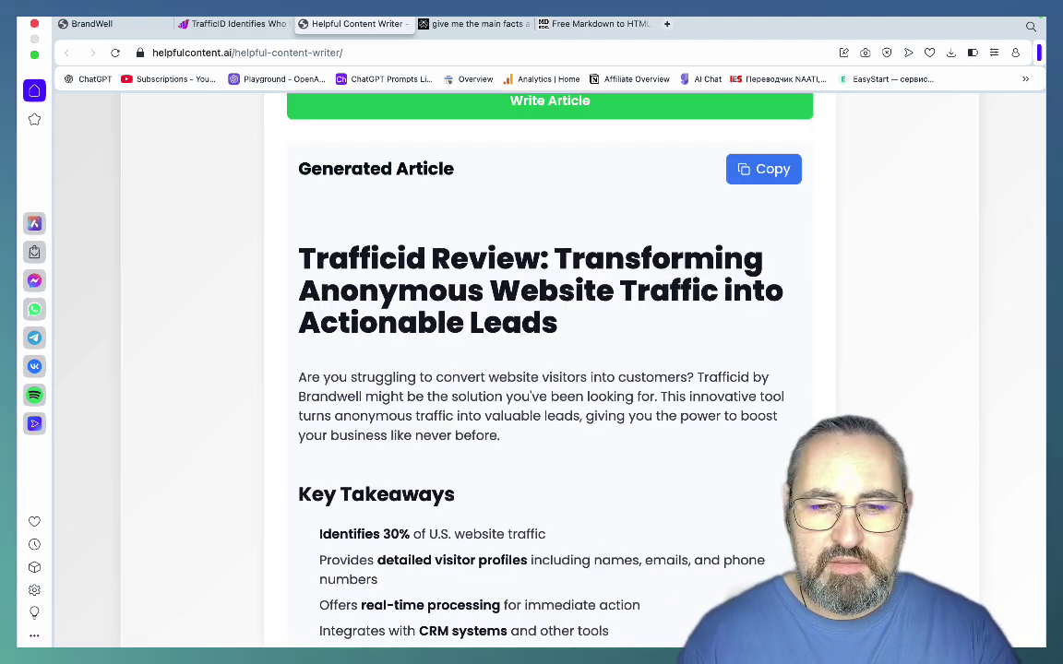
Step: Open the wordsatscale.com TrafficID review from the Chrome search results and read through it
left_click(711, 622)
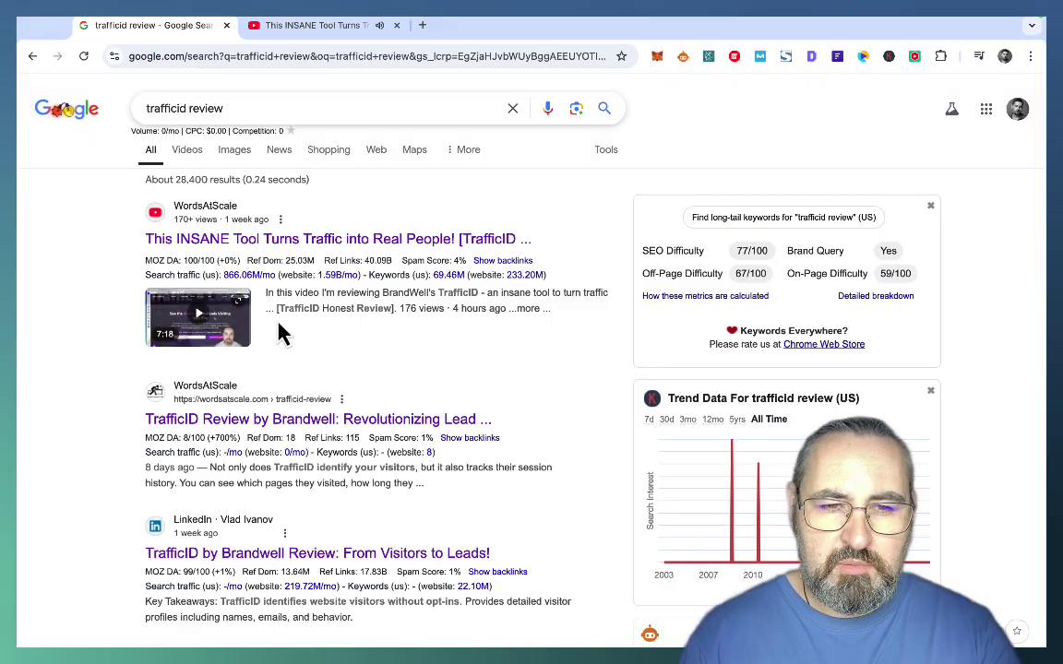
left_click(263, 432)
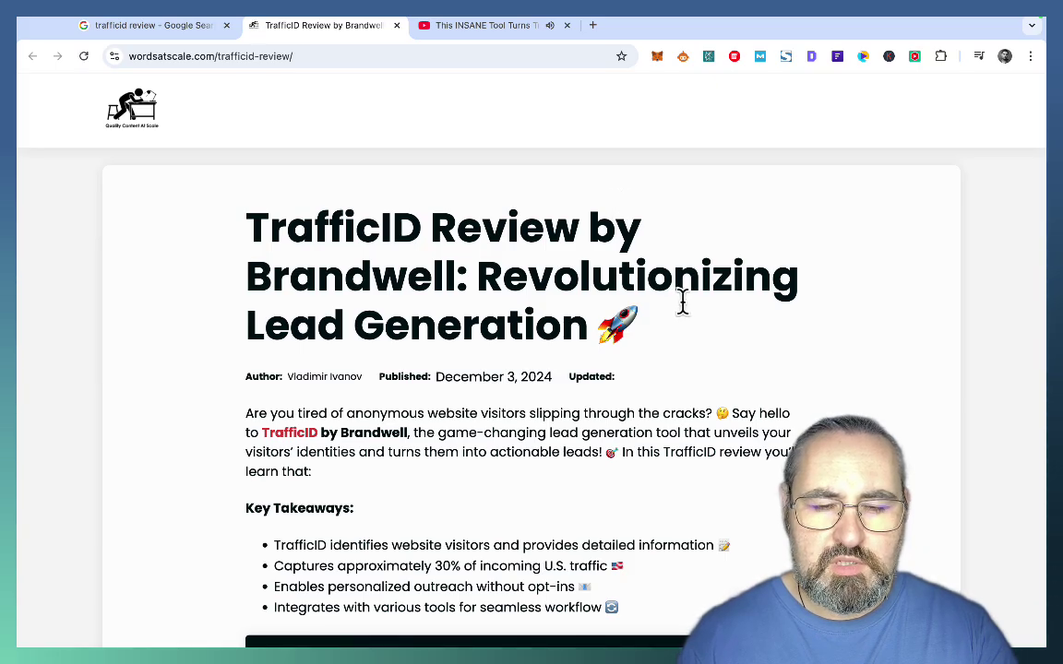
scroll(683, 313, "down", 15)
scroll(683, 306, "up", 2)
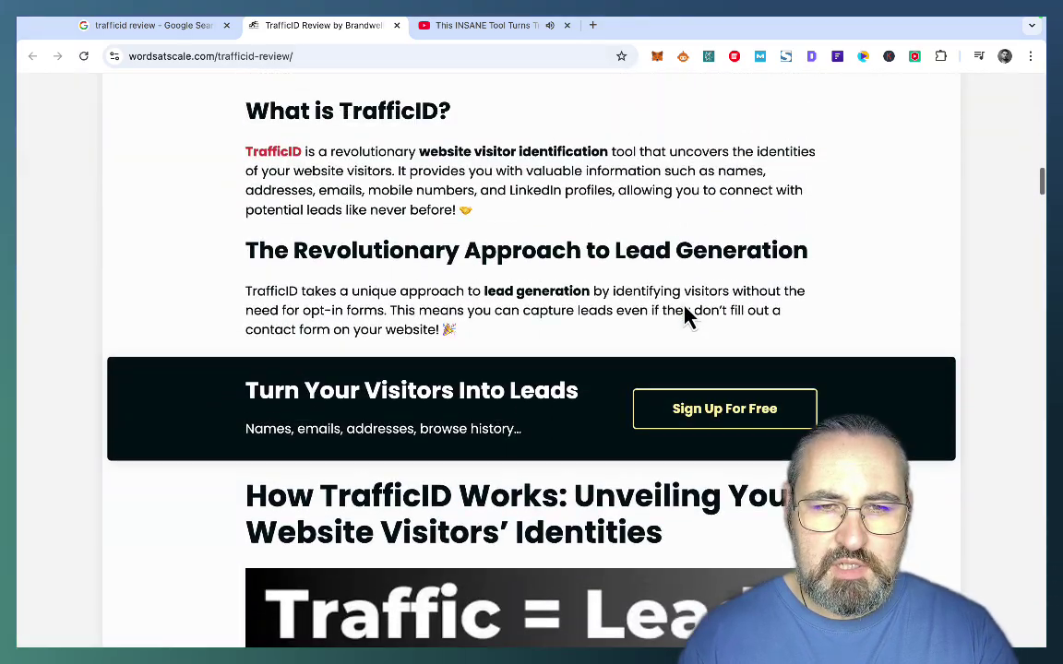
scroll(684, 305, "down", 6)
scroll(688, 305, "down", 1)
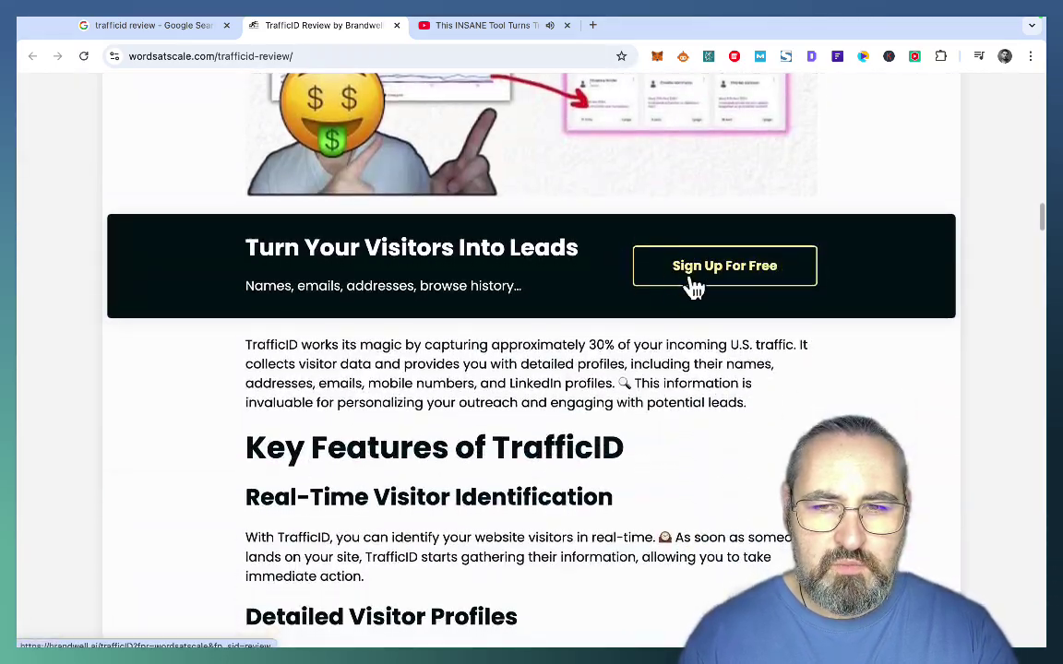
scroll(710, 348, "down", 12)
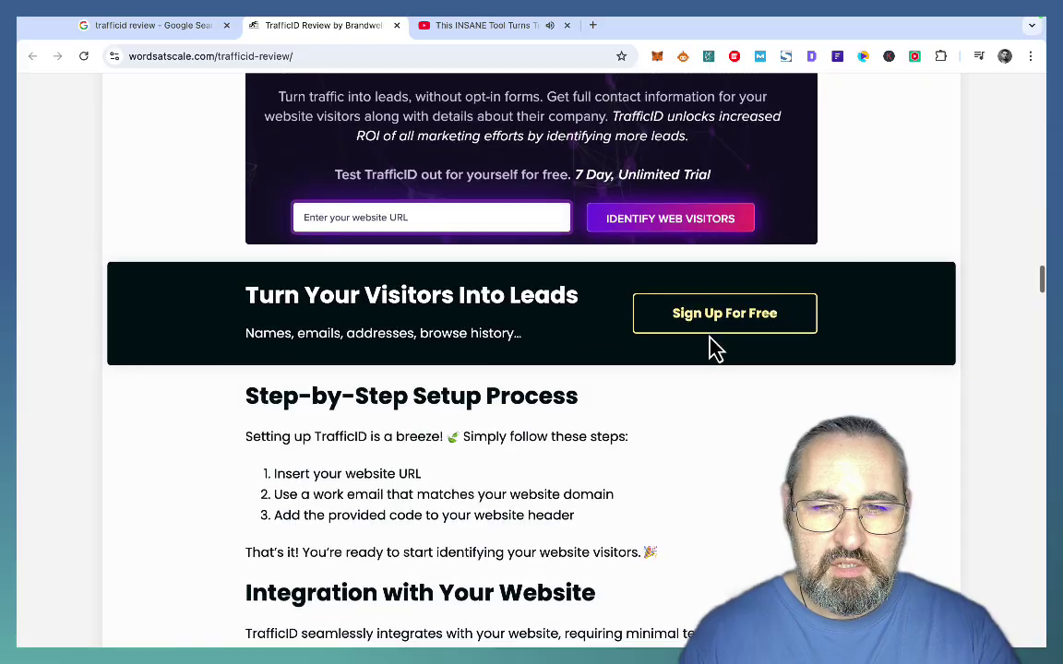
scroll(715, 348, "down", 15)
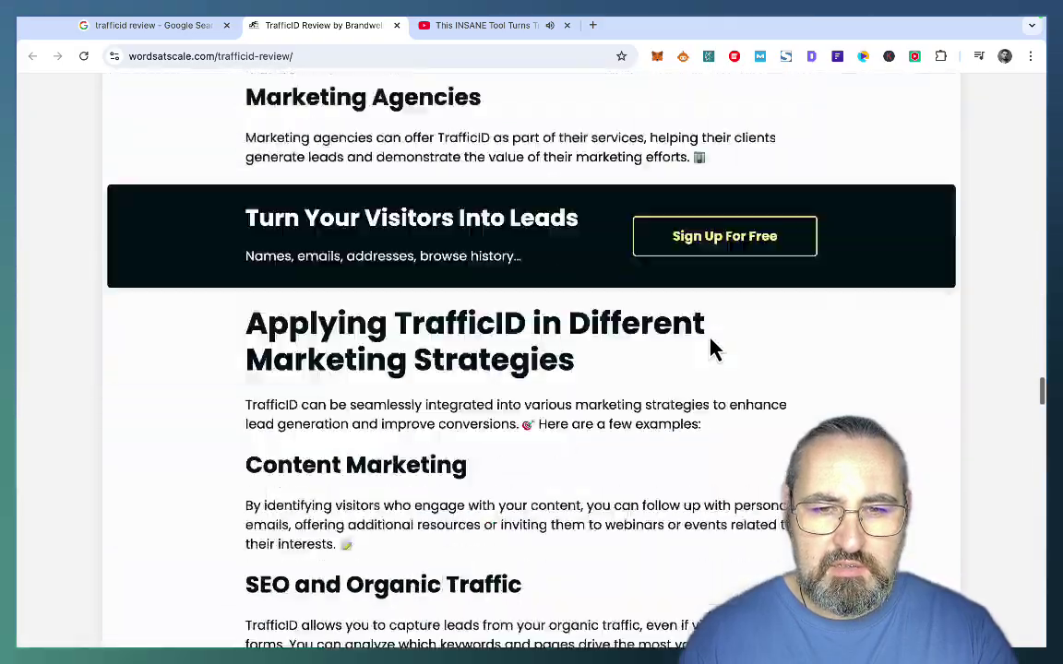
scroll(710, 341, "down", 15)
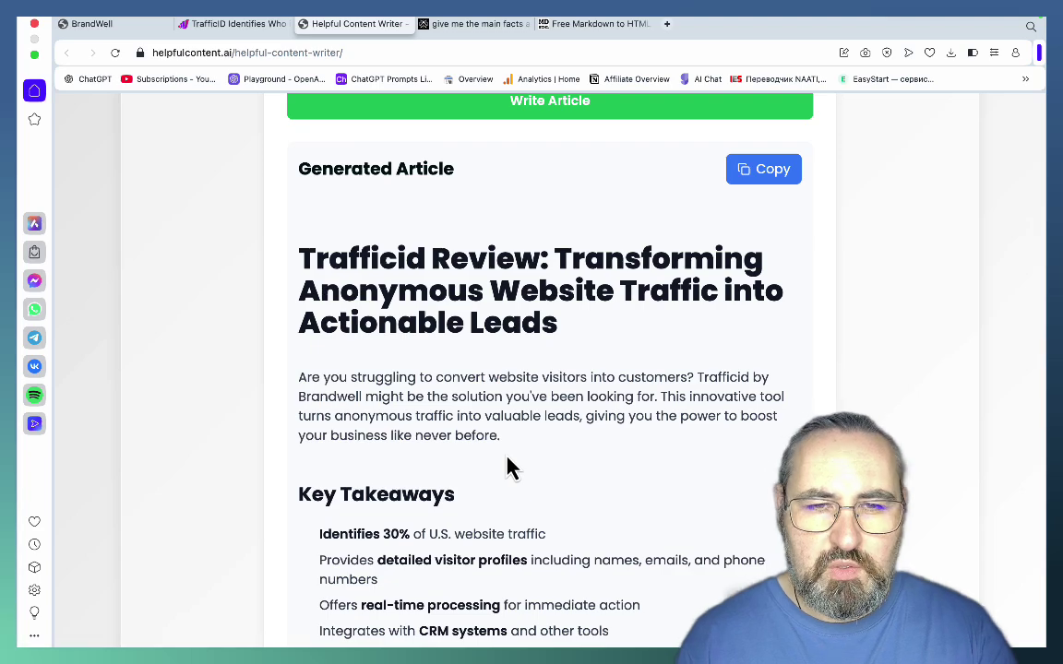
Step: Copy the generated article and paste it into the Markdown to HTML converter, replacing its old content
scroll(711, 408, "up", 5)
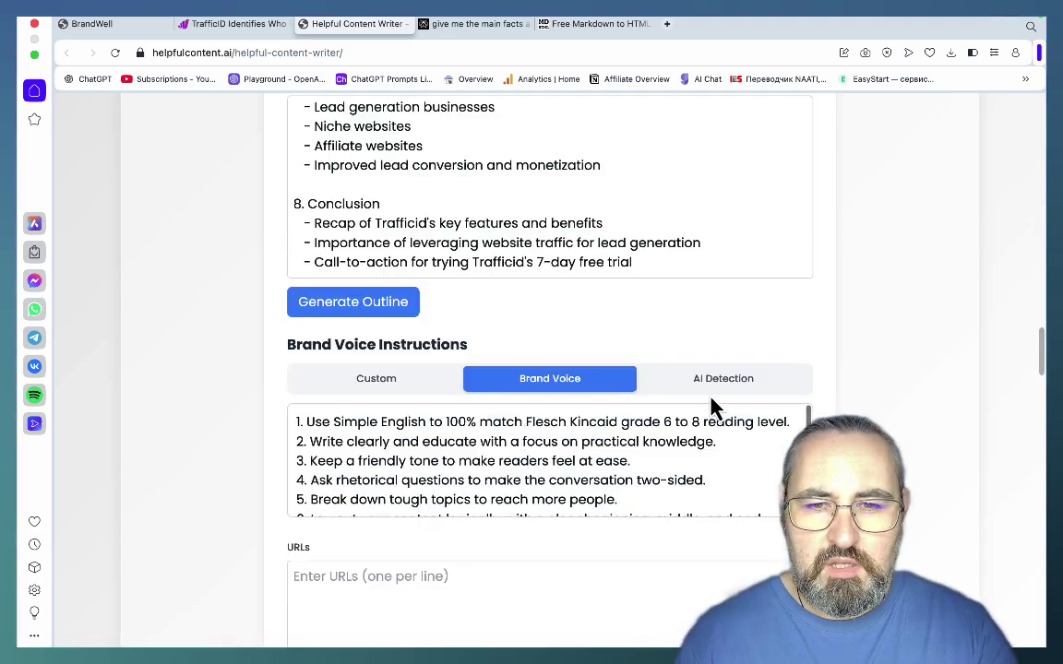
scroll(877, 316, "up", 5)
scroll(877, 315, "up", 10)
scroll(487, 324, "down", 10)
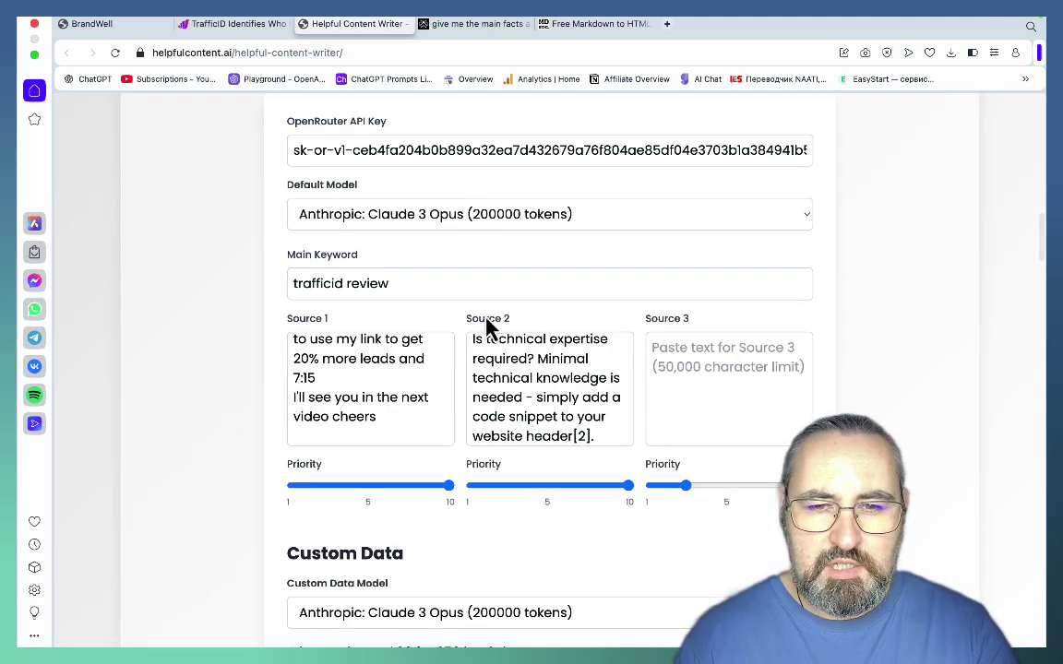
left_click(367, 392)
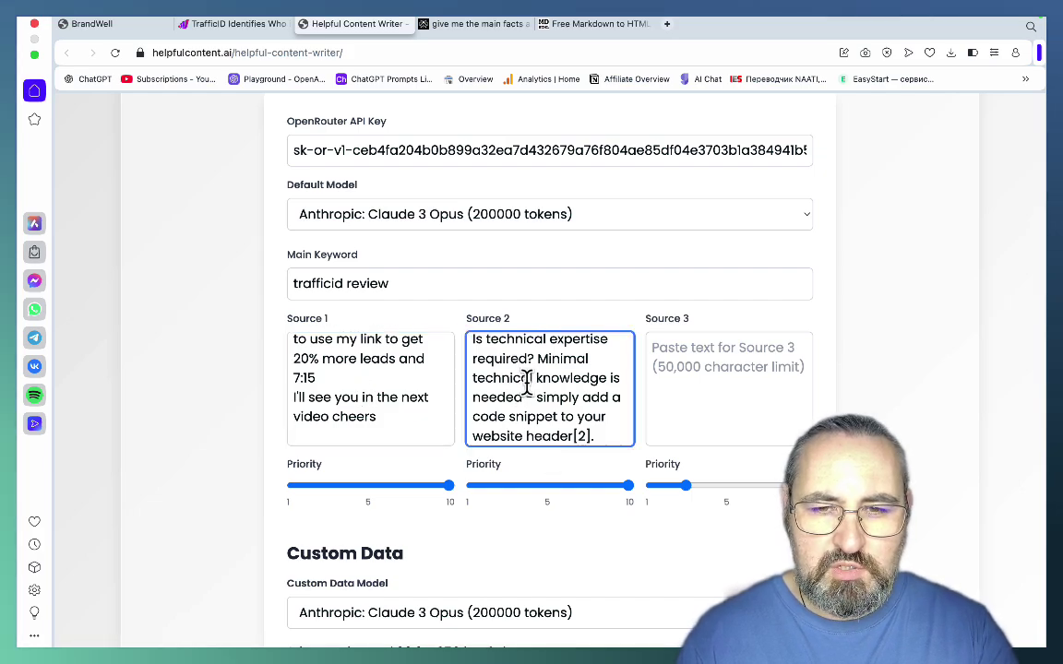
scroll(609, 593, "down", 20)
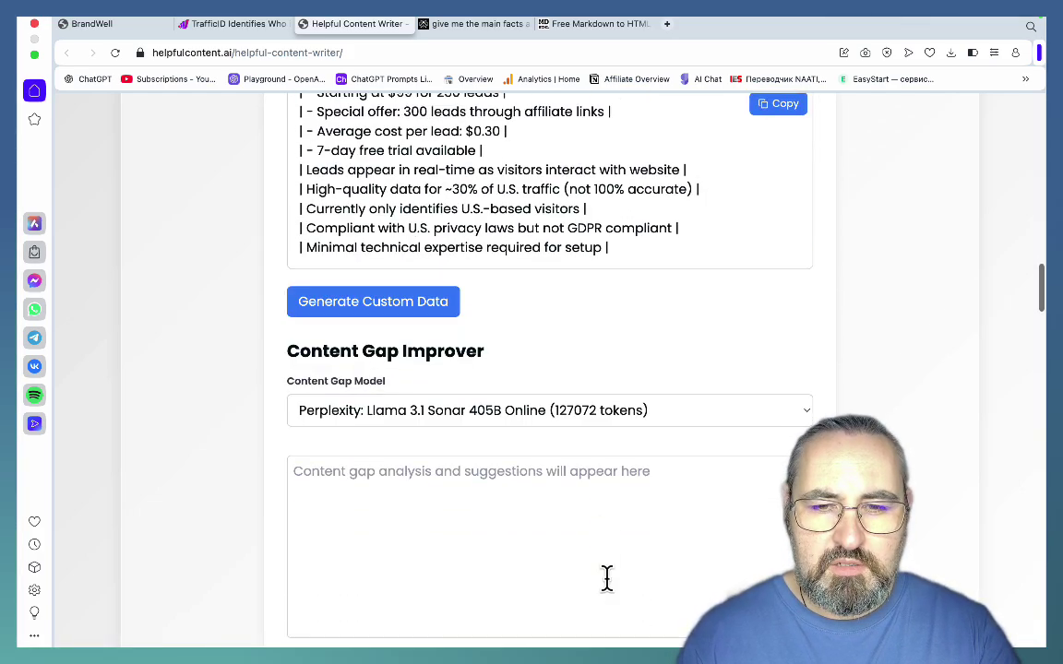
scroll(609, 593, "up", 20)
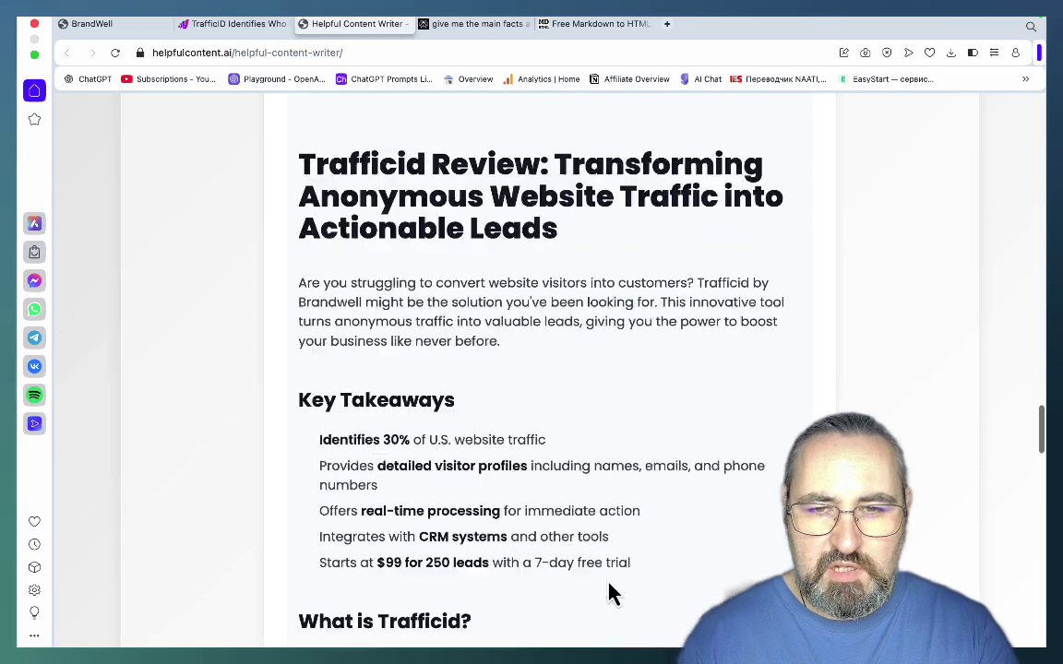
left_click(782, 323)
left_click(624, 27)
key("ctrl+a")
key("ctrl+v")
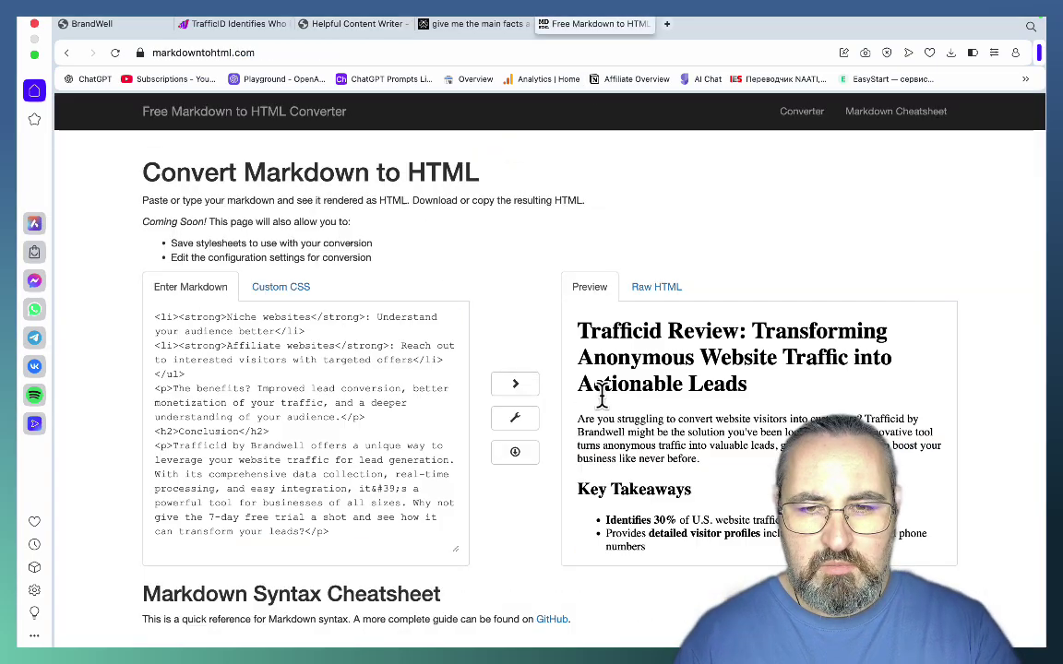
Step: Back in Helpful Content Writer, start generating the article again with Claude 3.5 Sonnet
left_click(354, 25)
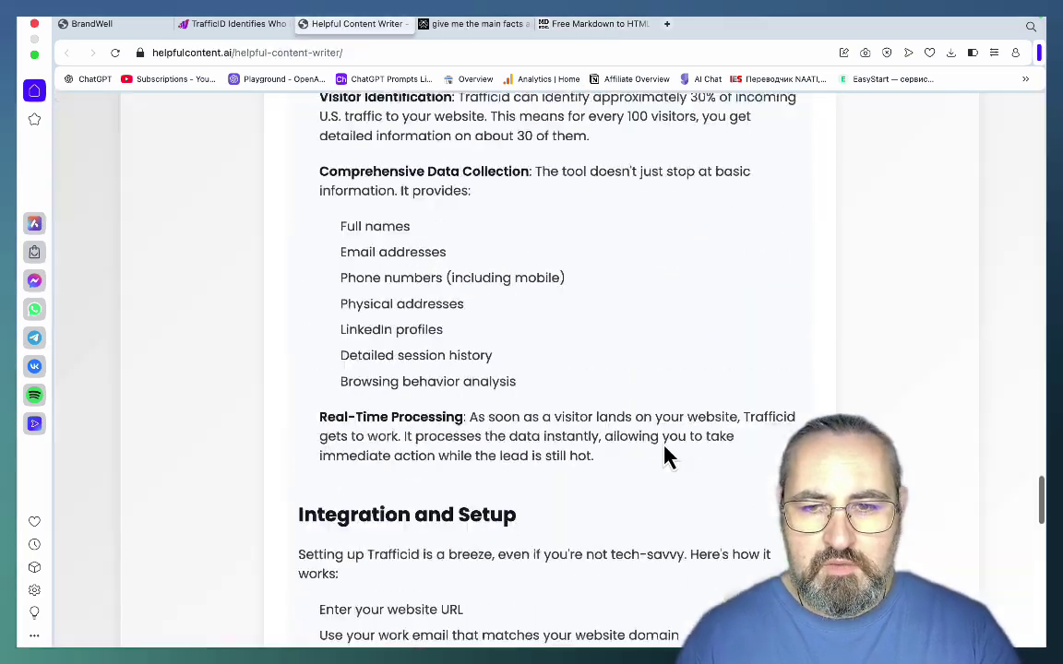
scroll(666, 455, "up", 10)
left_click(550, 182)
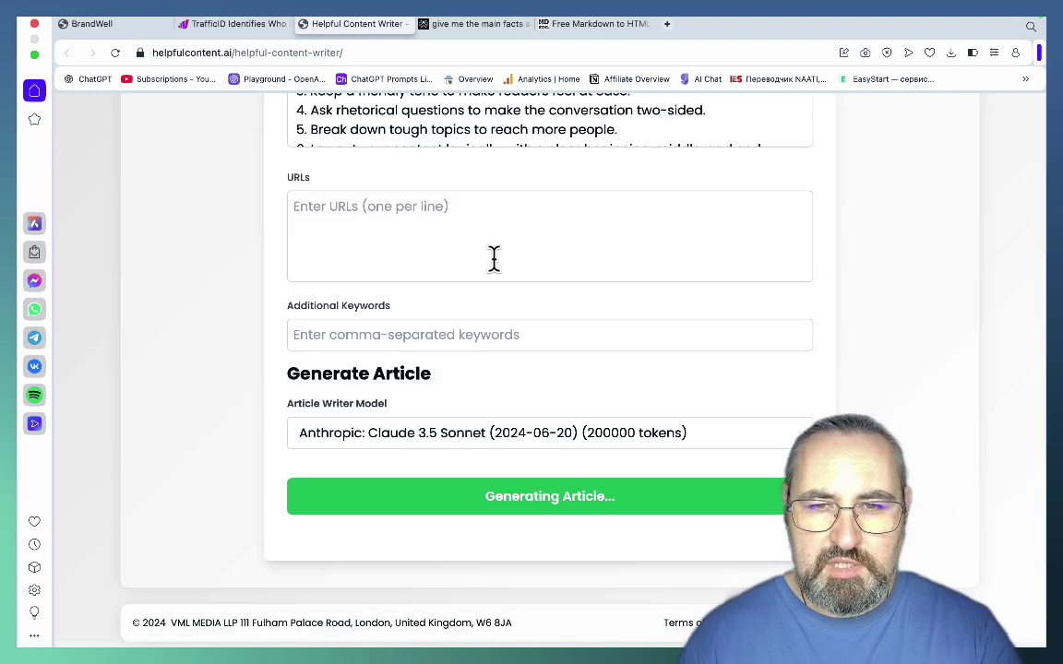
scroll(493, 258, "down", 3)
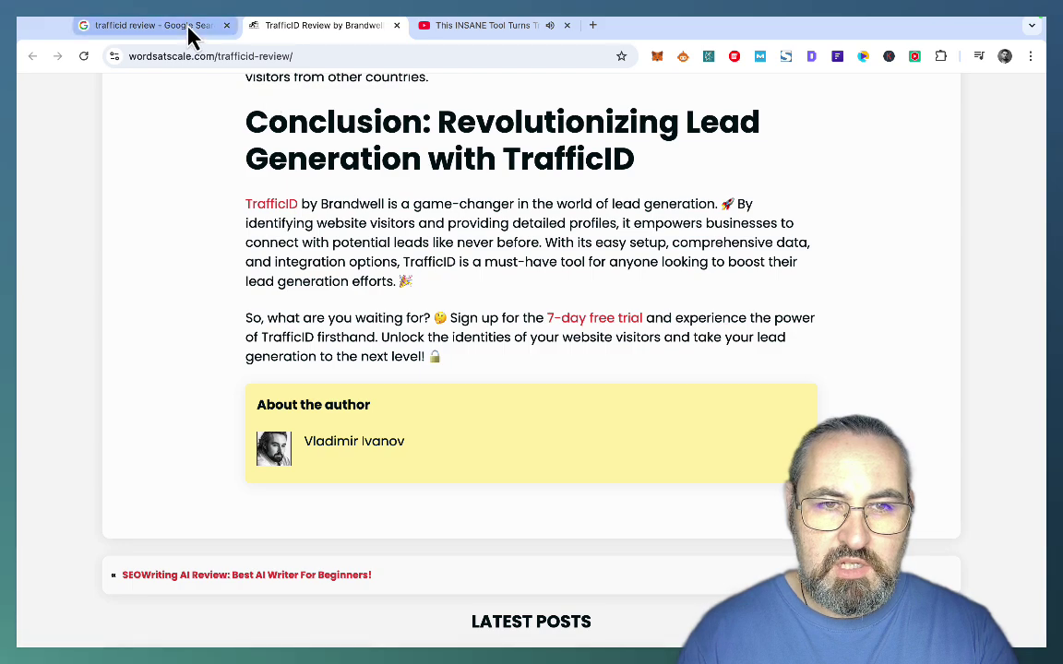
Step: Return to the 'trafficid review' Google search results tab
left_click(190, 27)
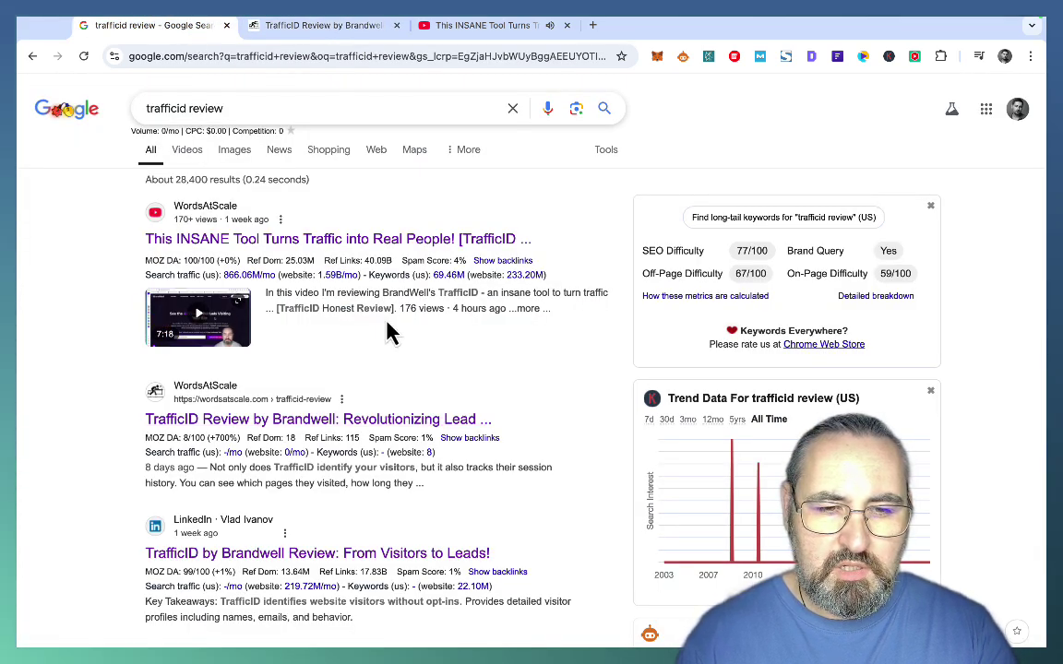
scroll(403, 369, "down", 1)
scroll(404, 370, "up", 1)
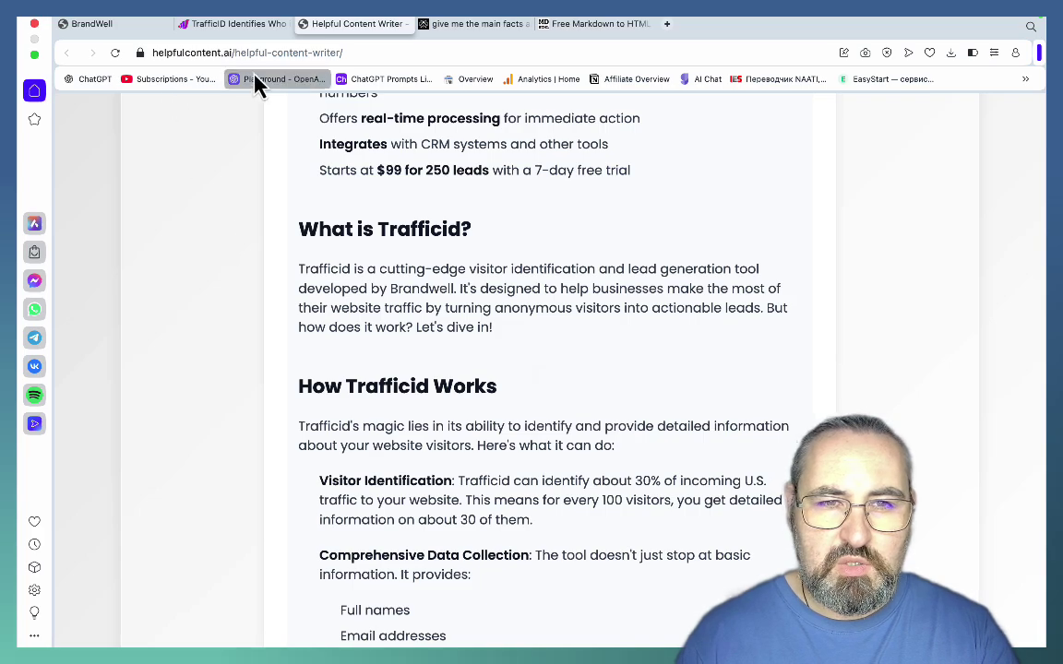
scroll(415, 336, "up", 15)
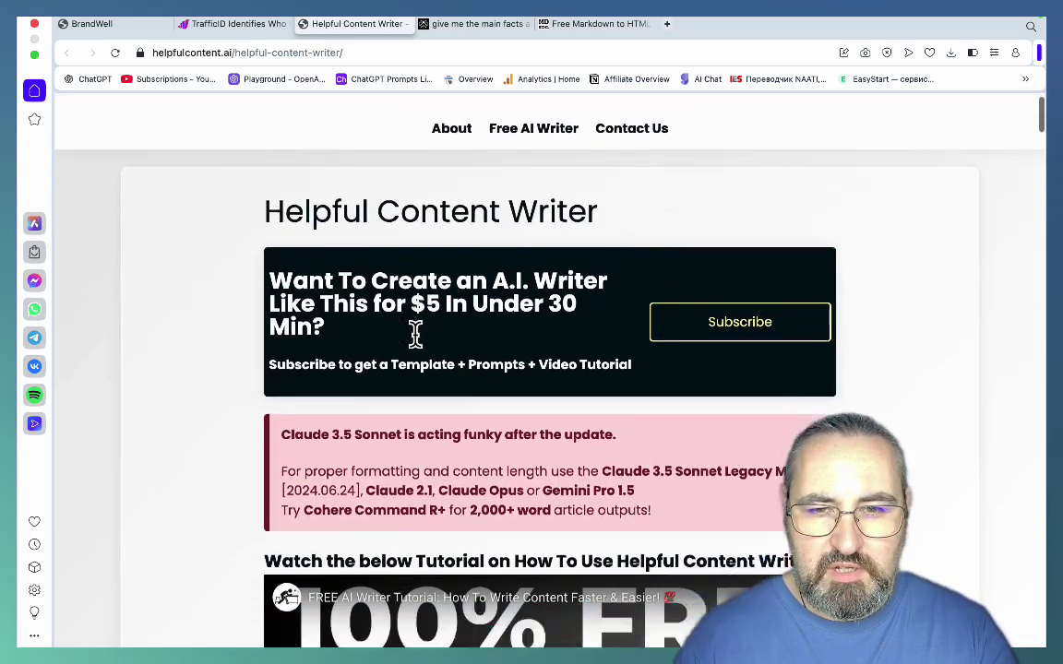
scroll(414, 335, "down", 4)
scroll(414, 336, "down", 8)
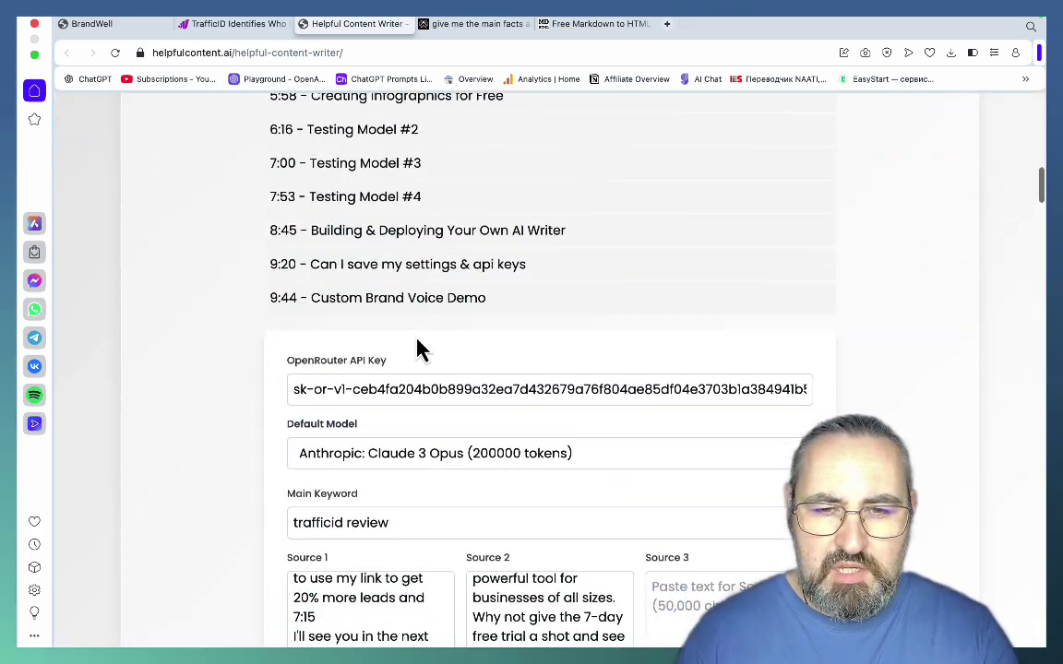